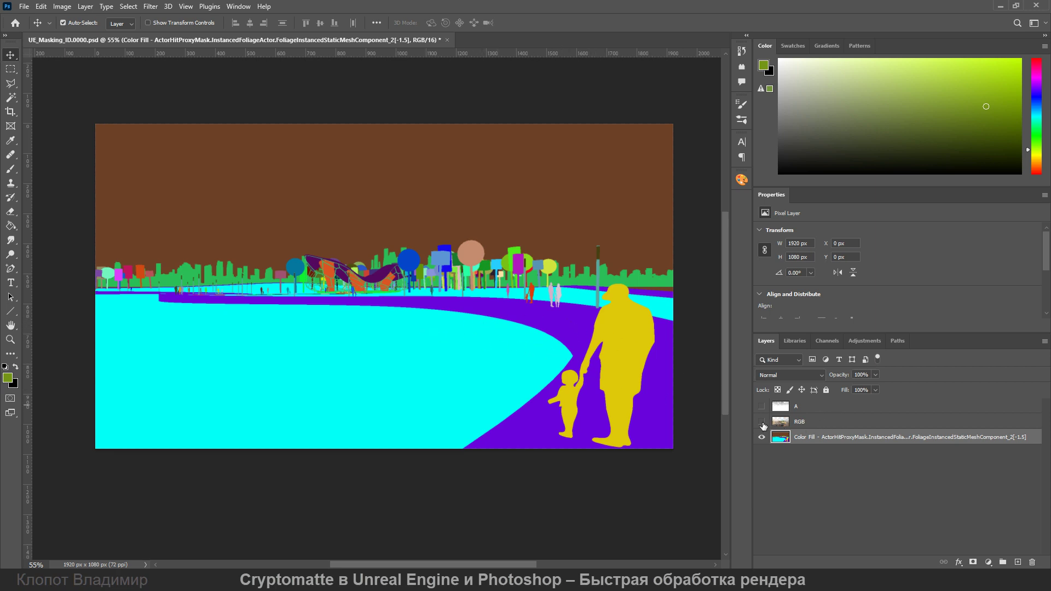
Magic Wand-select the brown sky area in the ID mask layer
click(761, 421)
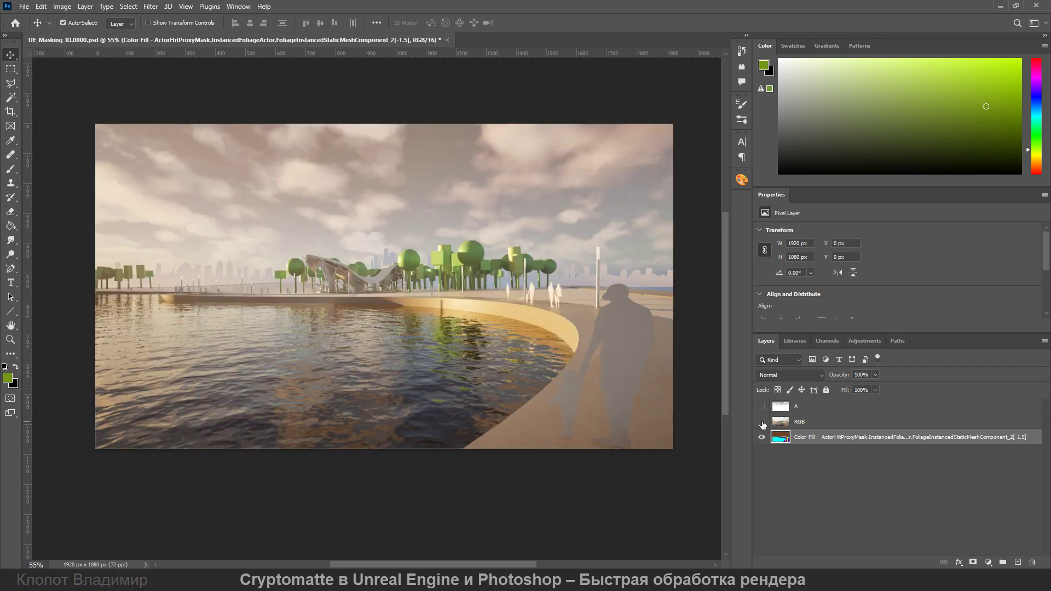
click(761, 422)
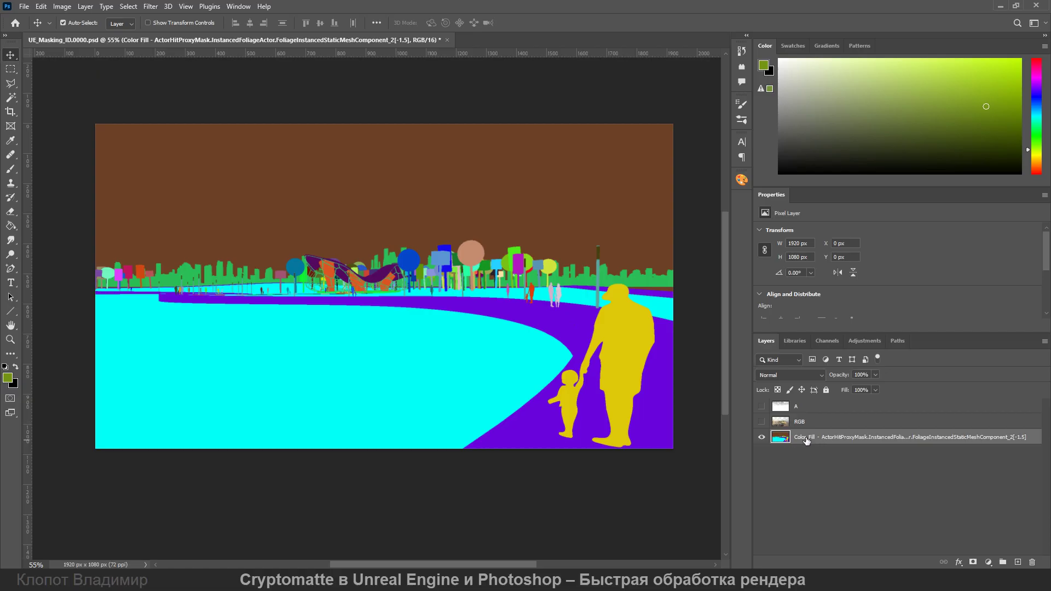
click(14, 98)
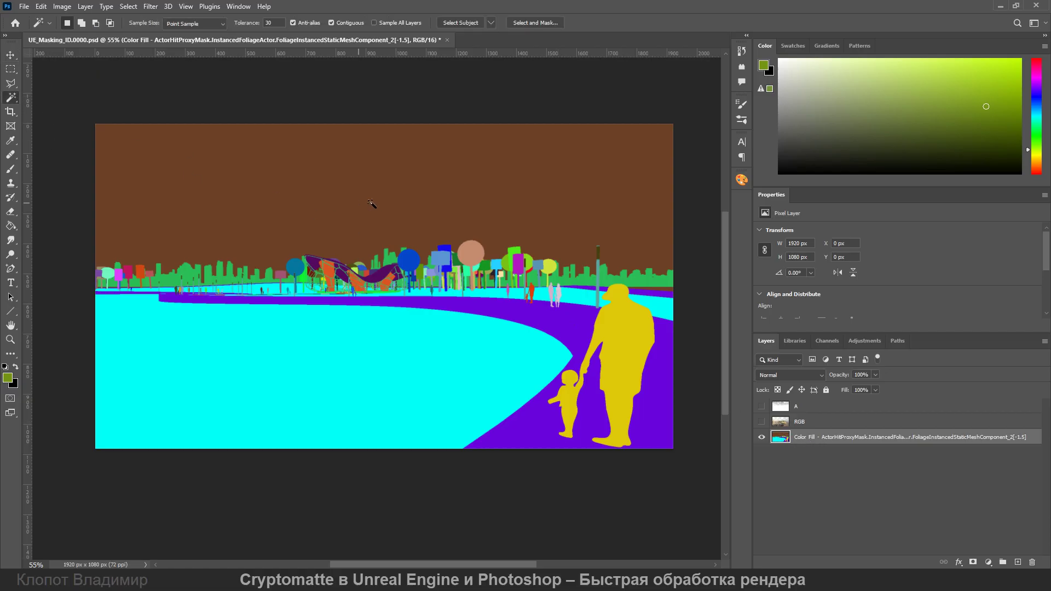
click(385, 203)
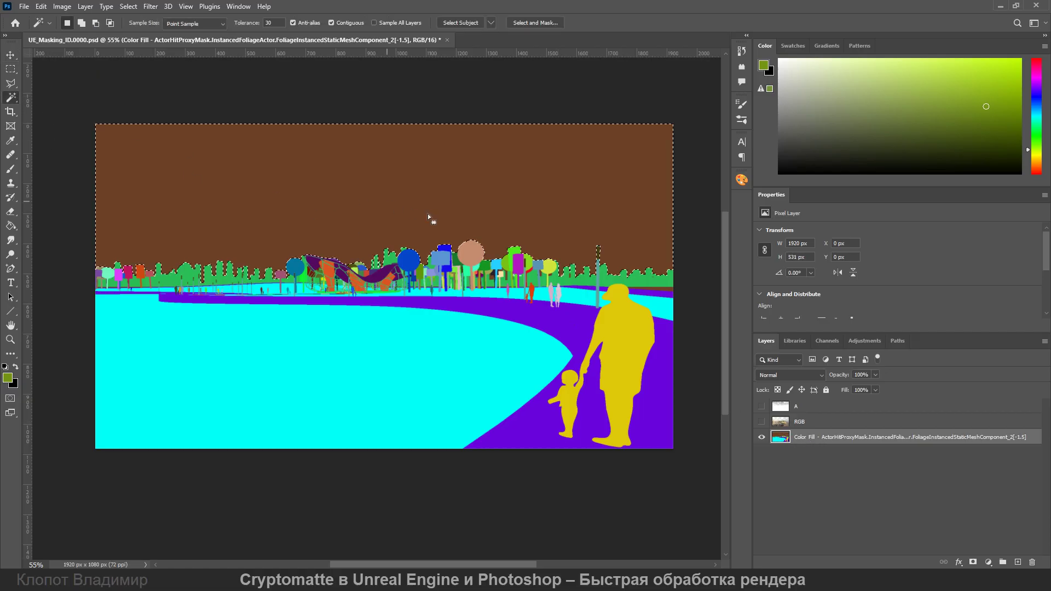
Add an Exposure adjustment masked to the sky on the RGB render, gamma correction 1.20
click(761, 422)
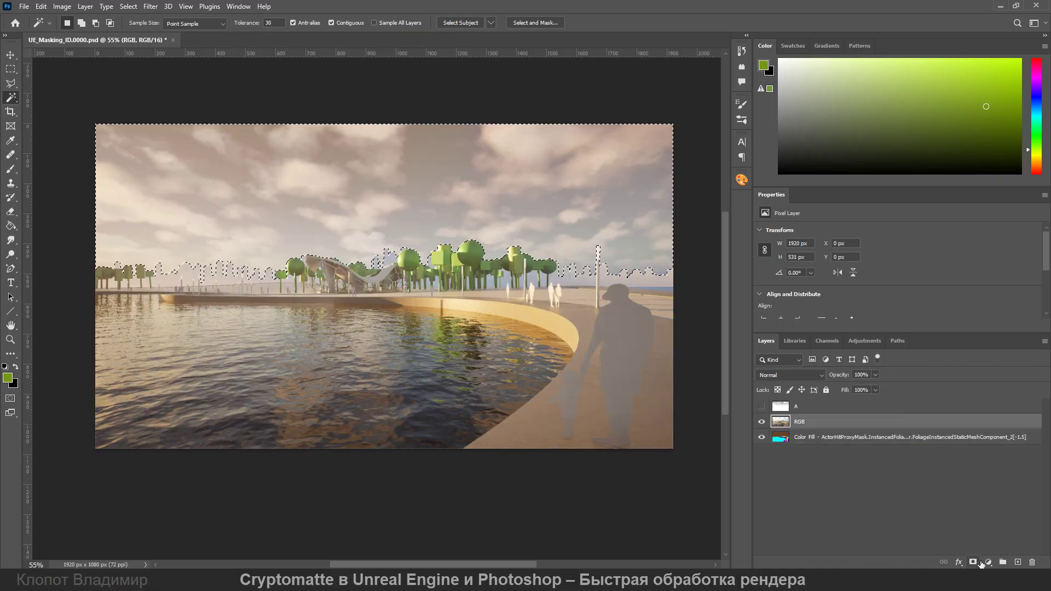
click(987, 562)
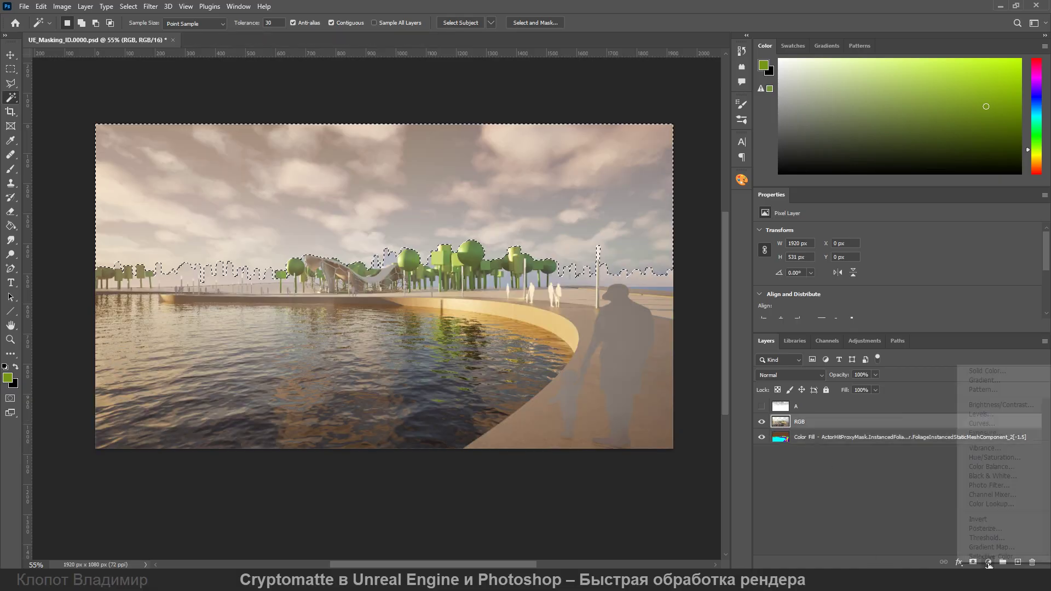
click(986, 435)
drag(899, 300, 940, 301)
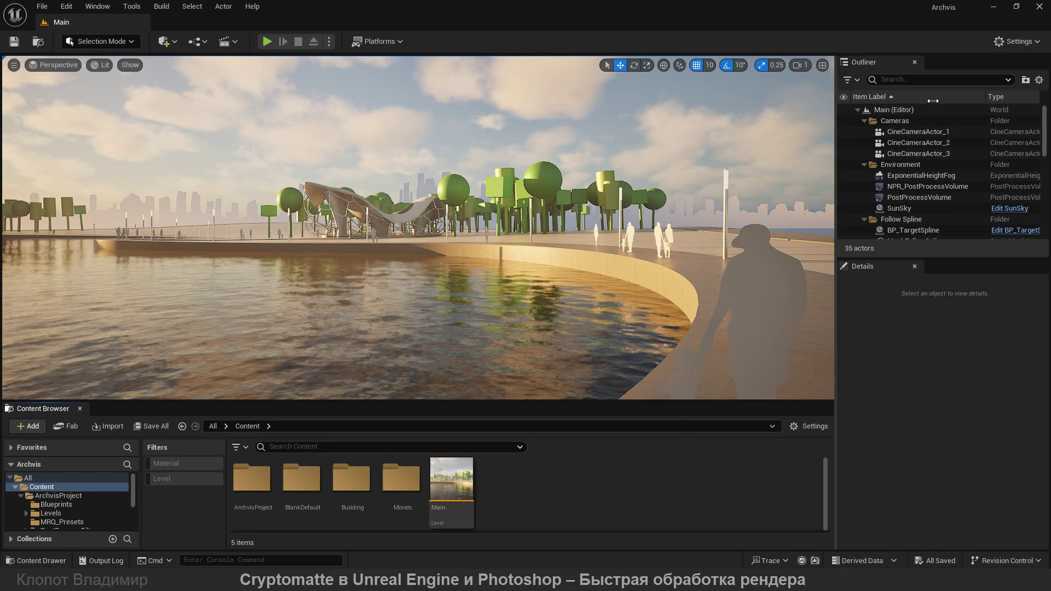
Search the Plugins browser for 'movie render' to confirm both Movie Render Queue plugins are enabled
click(1013, 44)
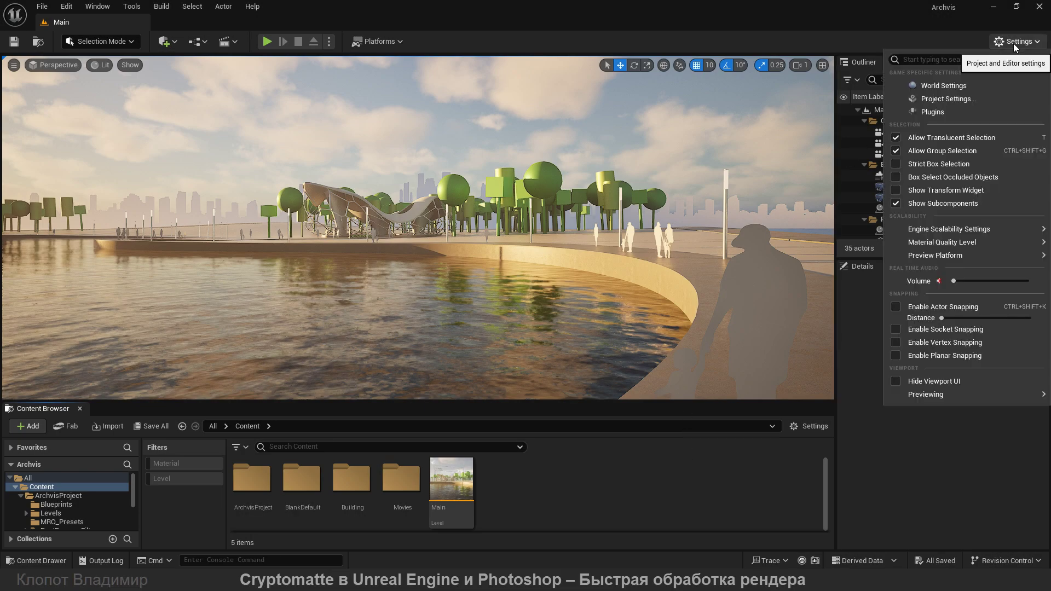
click(945, 112)
text(m)
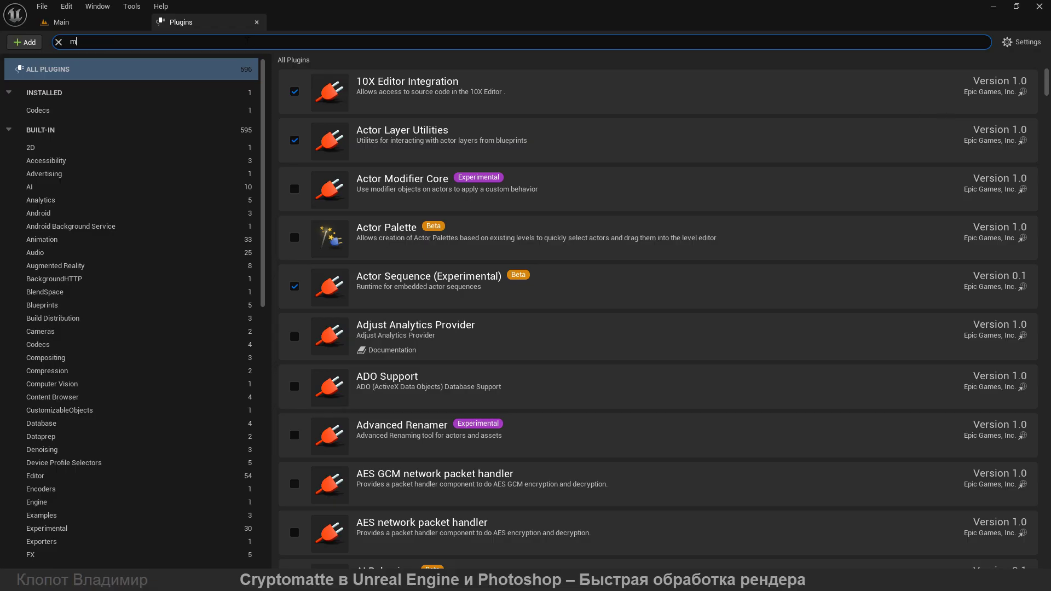
text(ovie render)
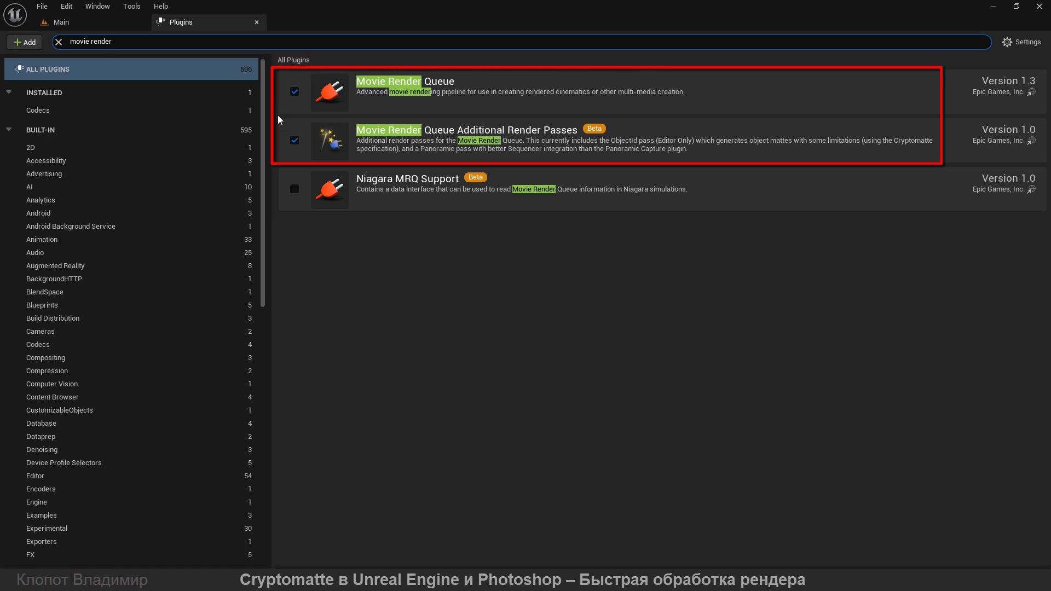
Create CineCameraActor6 at the current Main-level view and pilot it in the viewport
click(82, 19)
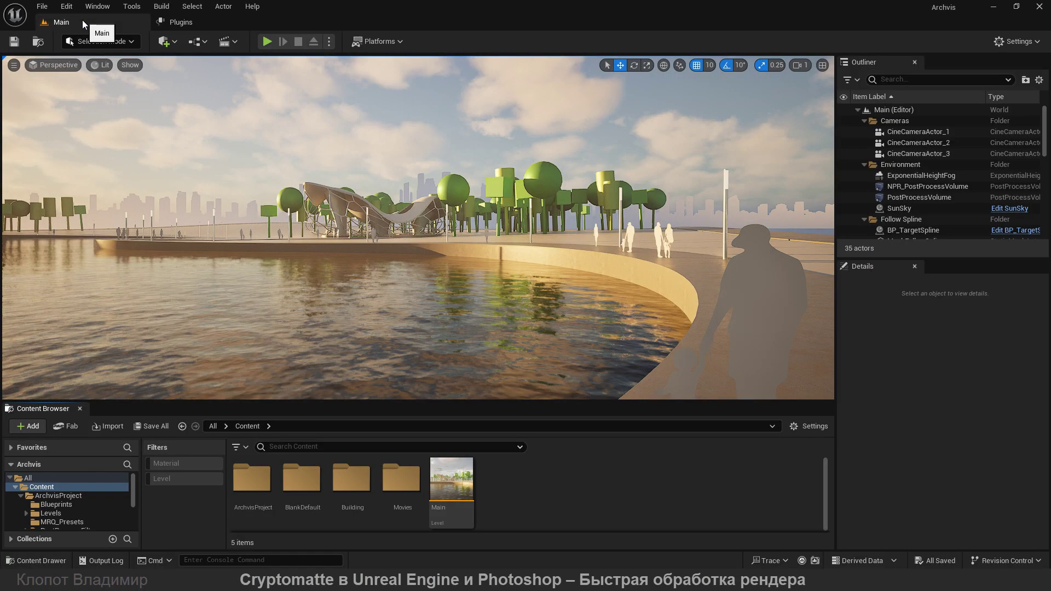
click(14, 66)
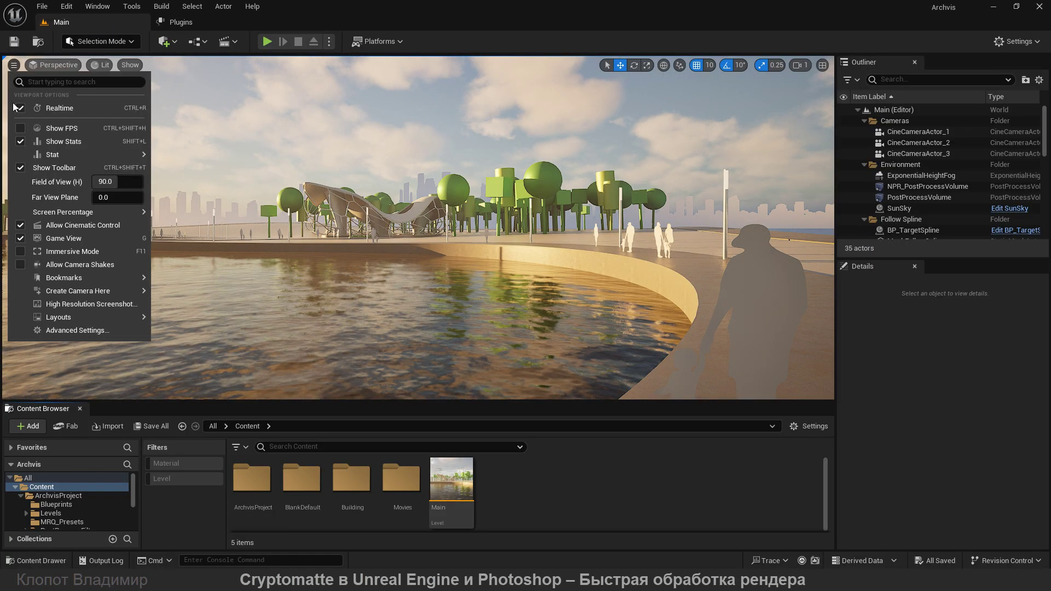
click(186, 307)
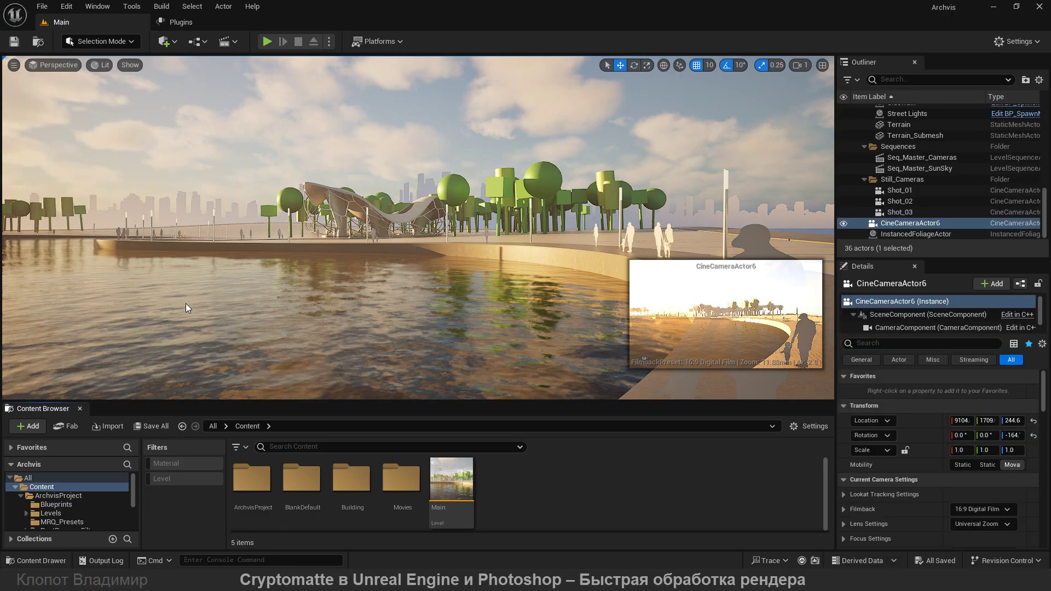
click(58, 65)
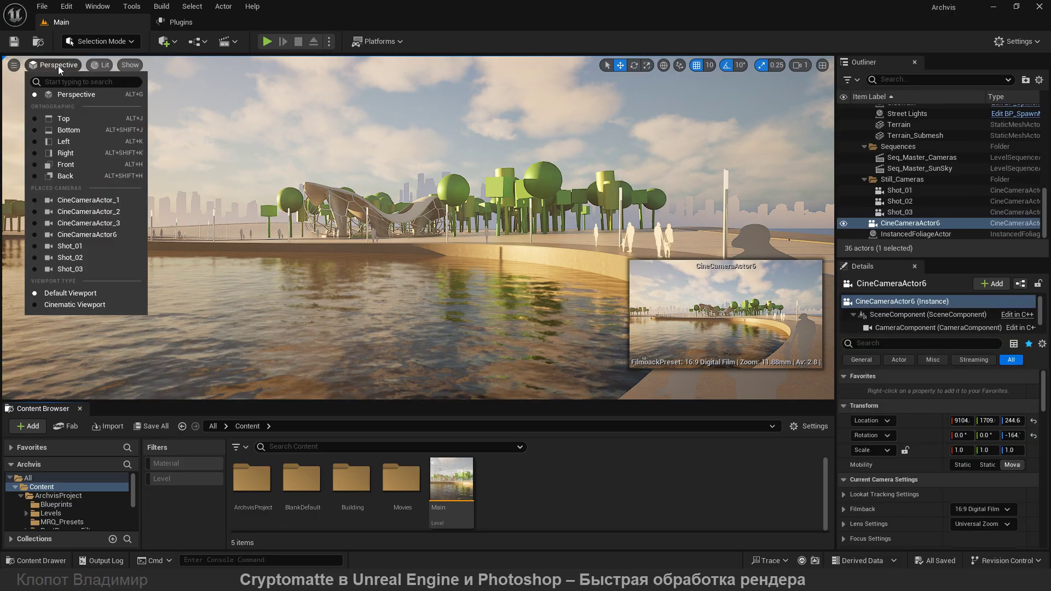
click(88, 234)
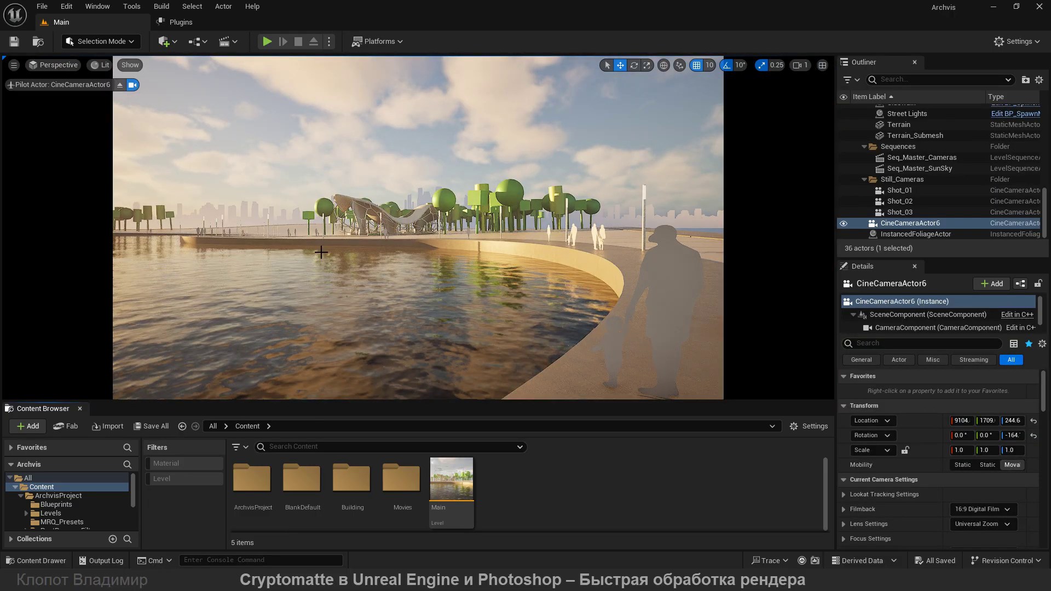
click(228, 41)
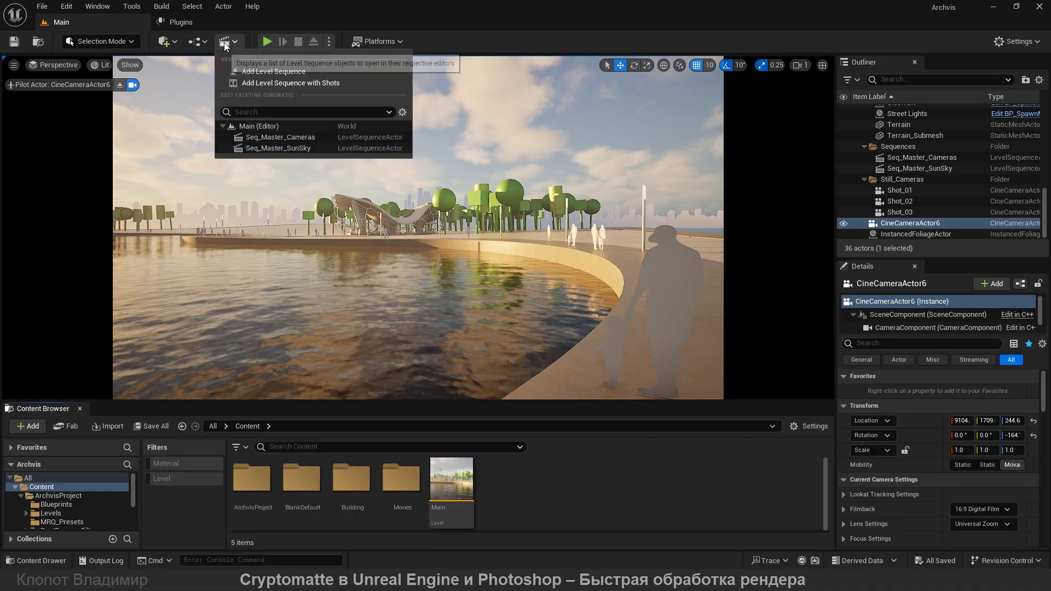
Add a new level sequence named UE_Masking_ID and save it
click(273, 71)
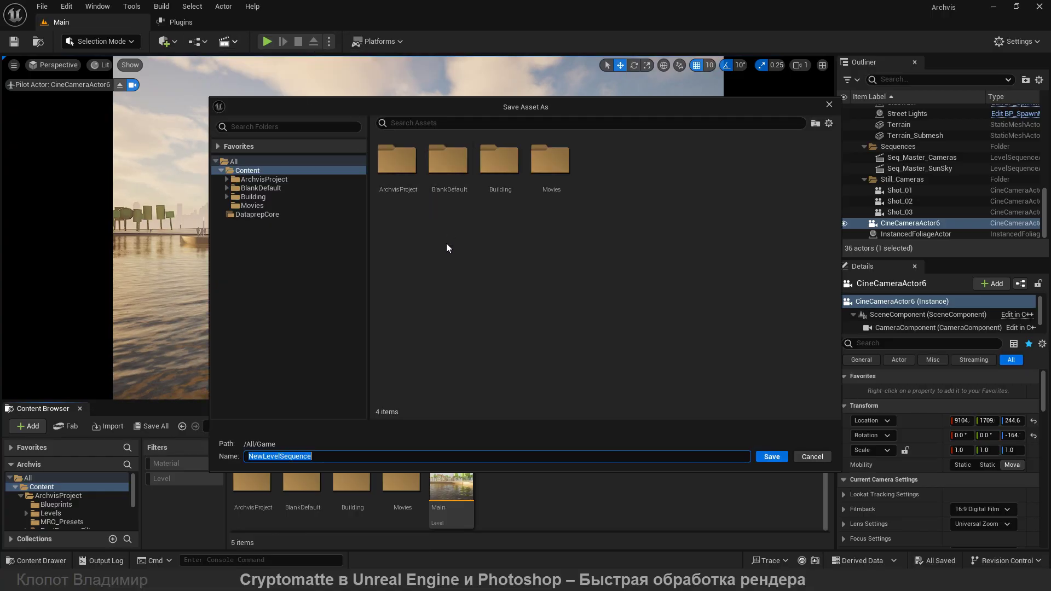
text(UE_Masking_ID)
click(770, 456)
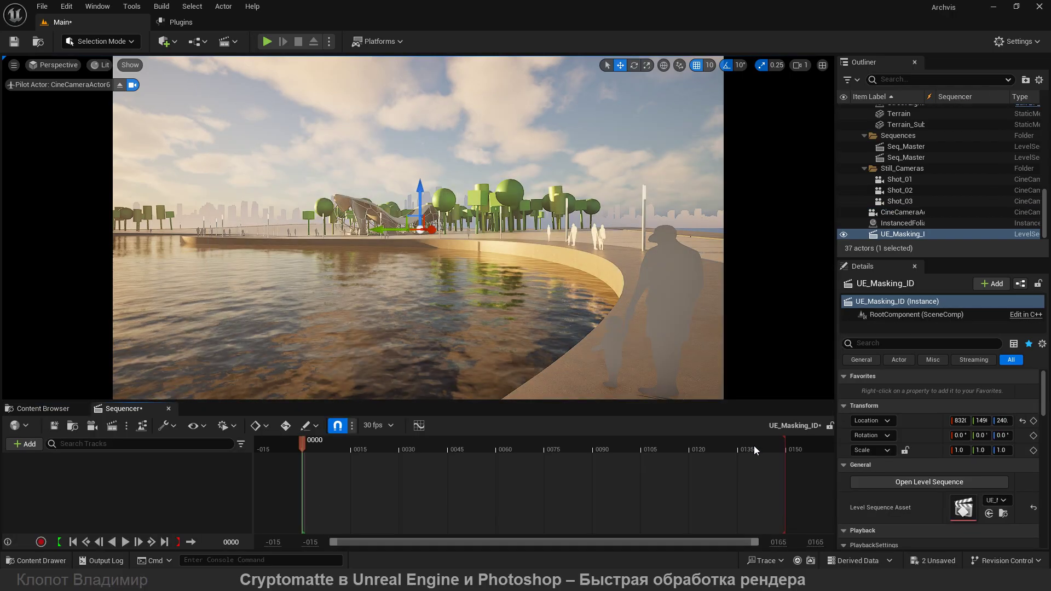
click(25, 444)
mouse_move(64, 264)
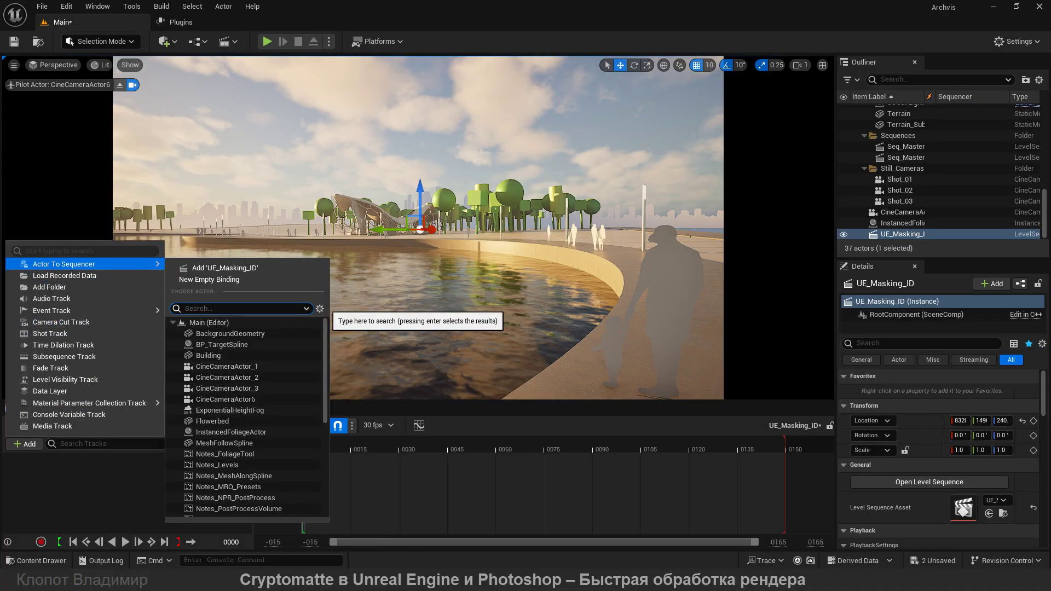
Bind CineCameraActor6 to UE_Masking_ID and trim its camera cut from 150 frames to one
text(cine)
click(223, 366)
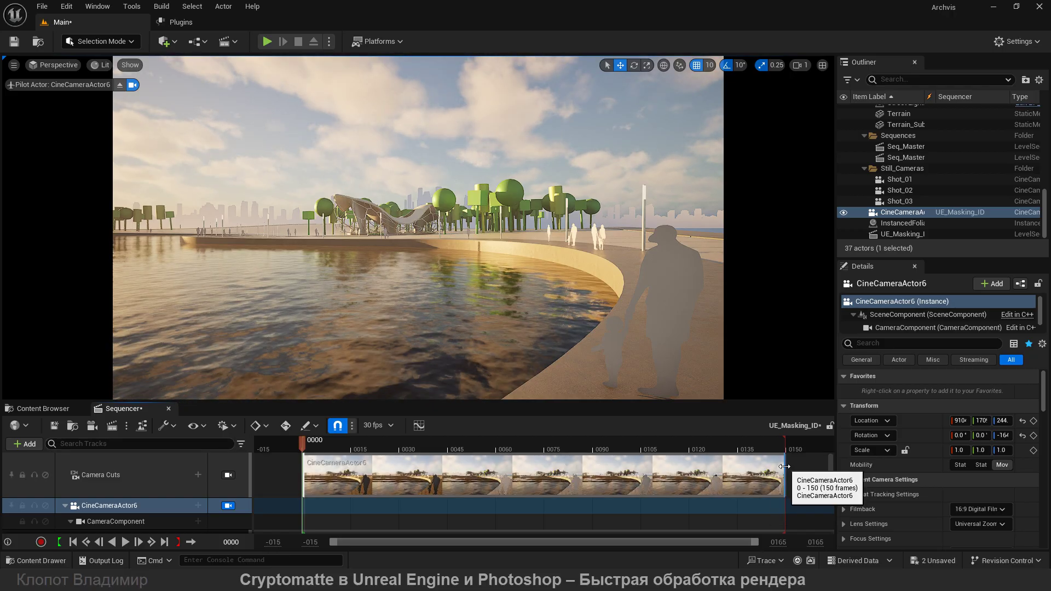
drag(784, 458, 334, 458)
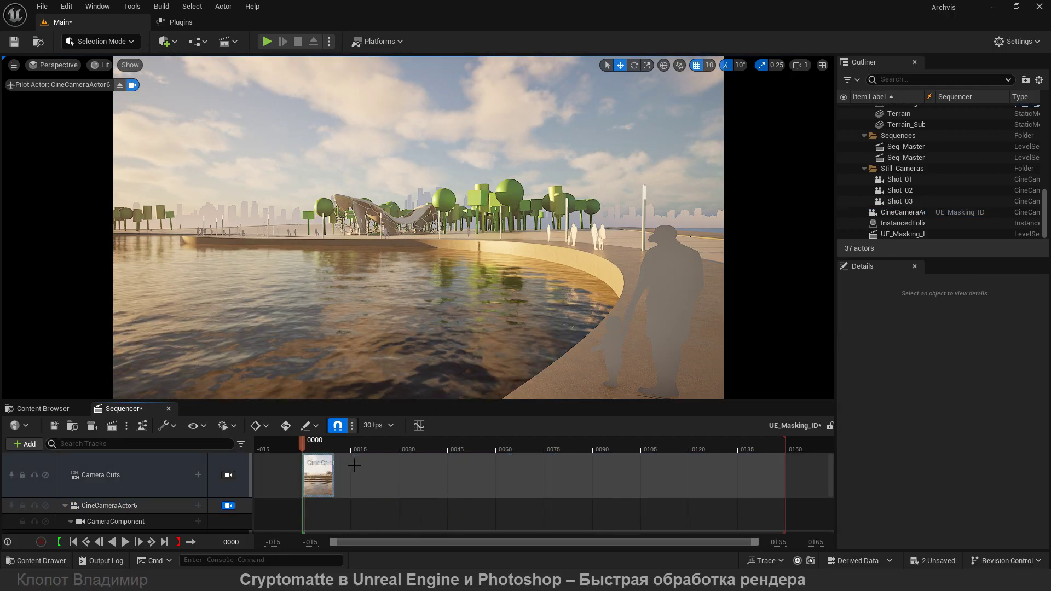
scroll(383, 471, up, 5)
drag(464, 465, 367, 466)
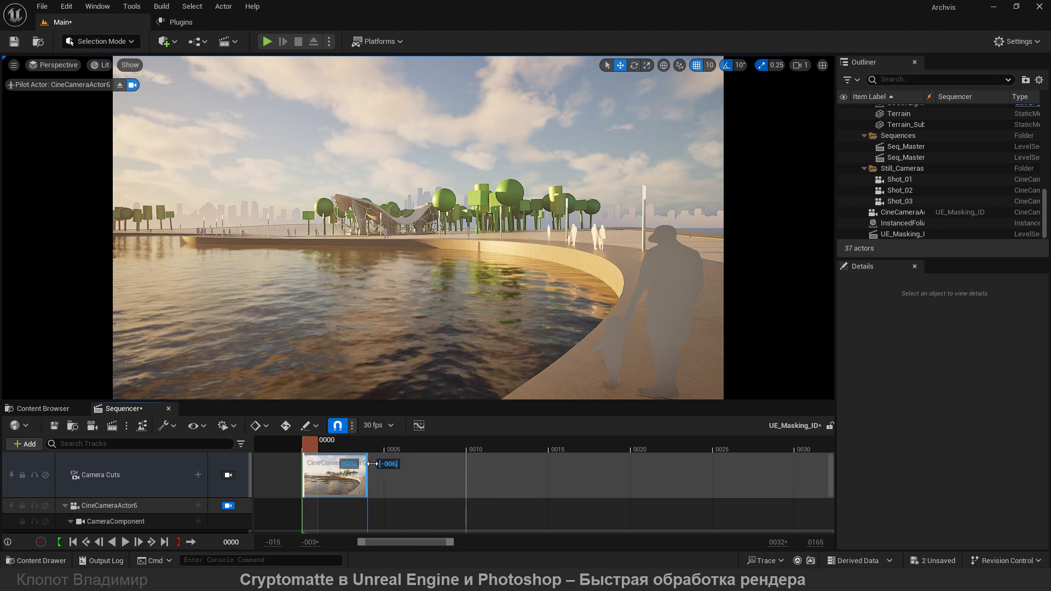
scroll(372, 476, up, 5)
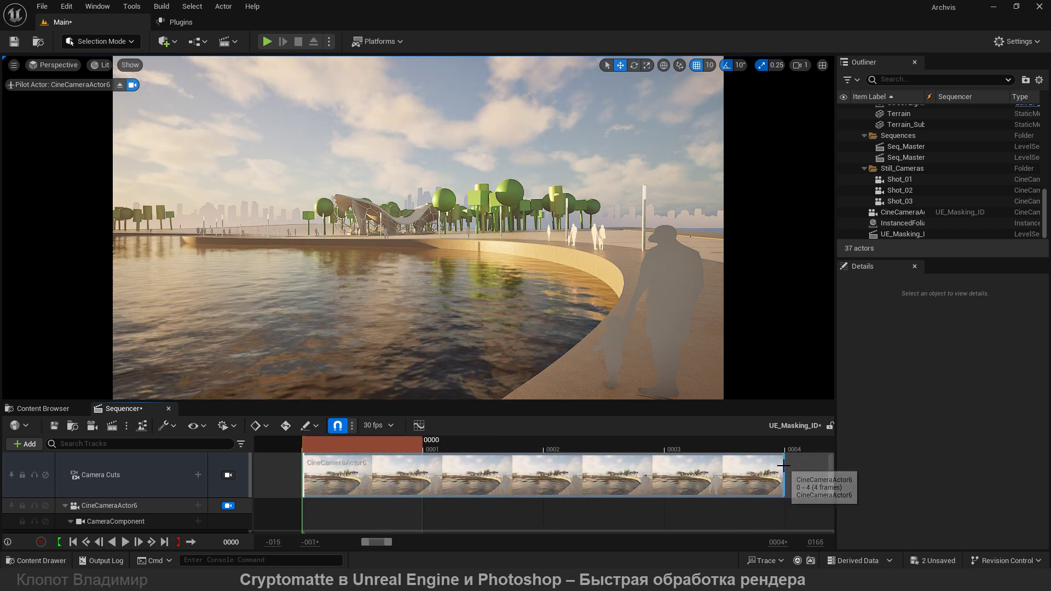
drag(783, 474, 422, 470)
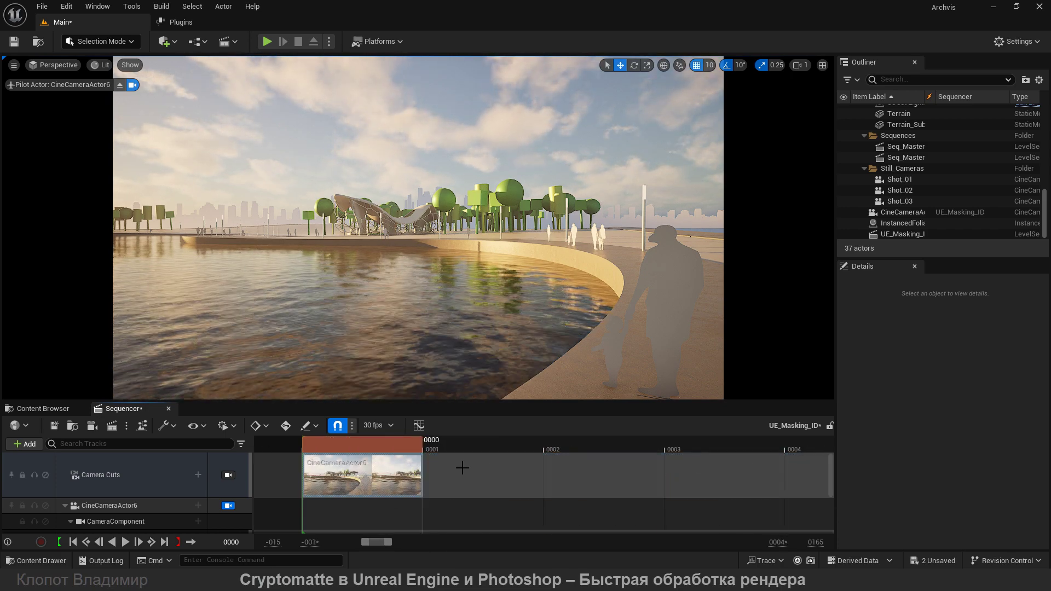
Add an Object Ids (Limited) pass to the UE_Masking_ID job's render config
click(113, 426)
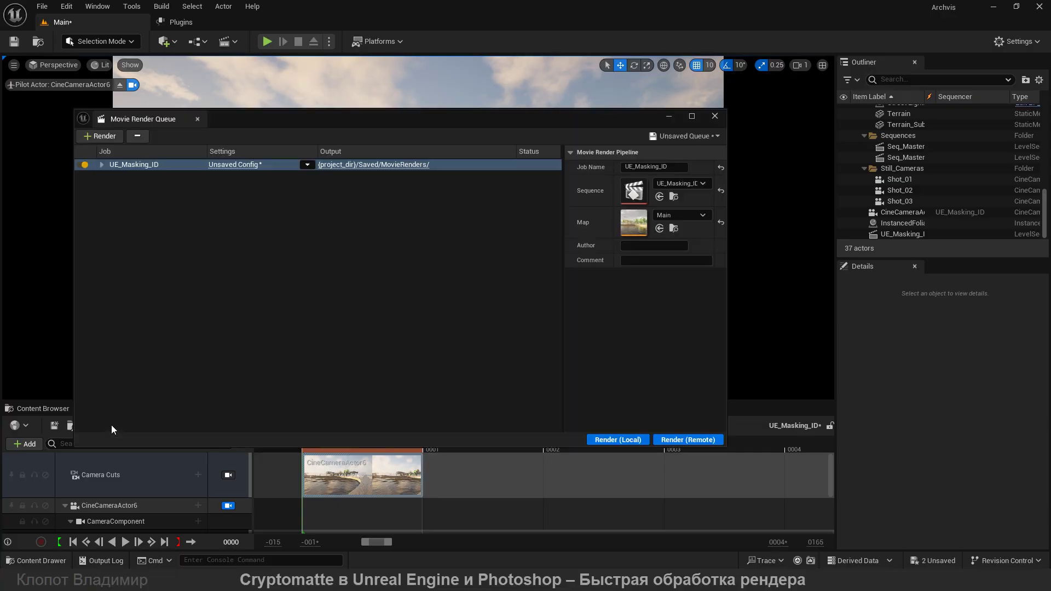
click(236, 165)
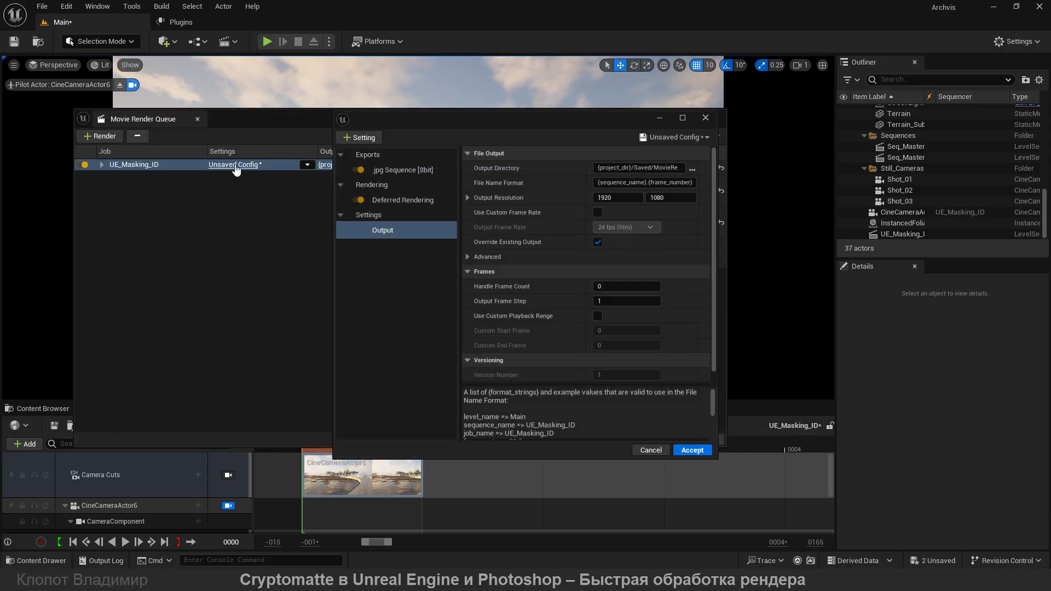
click(371, 140)
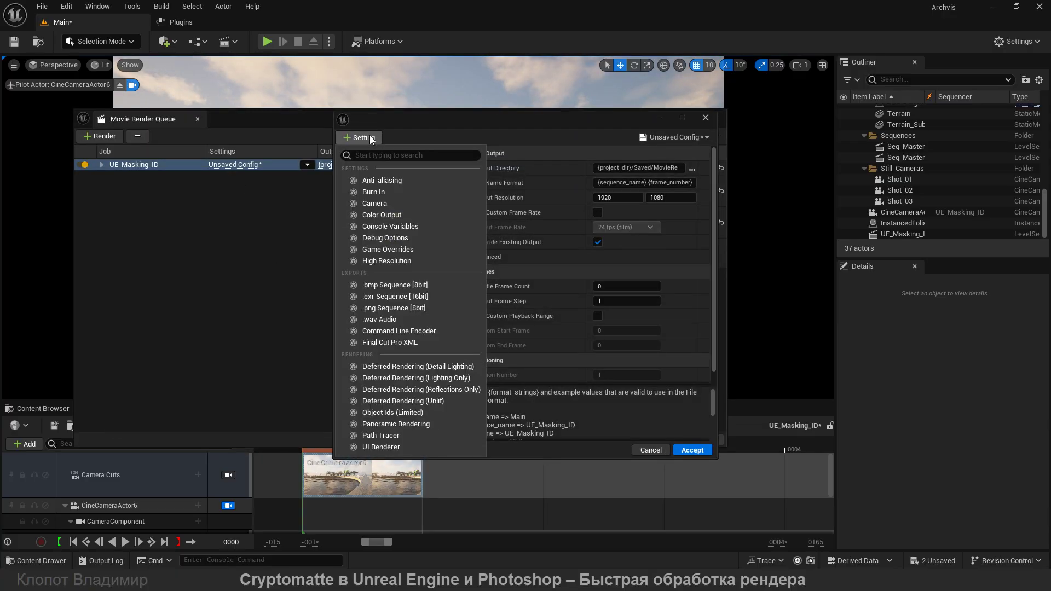
click(393, 412)
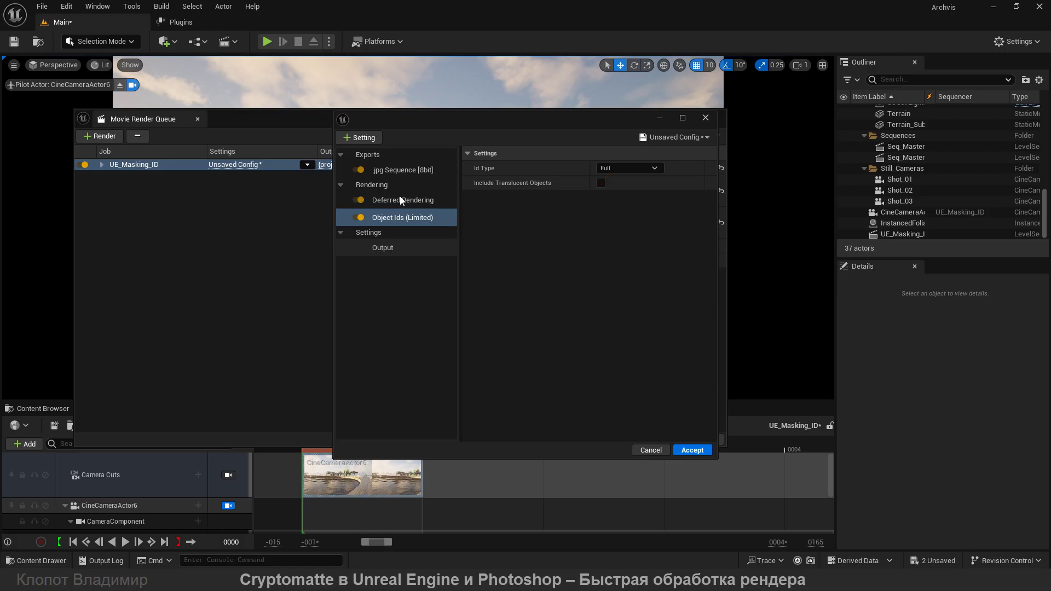
Replace the .jpg Sequence [8bit] export with a multilayer .exr Sequence [16bit] and check its Output settings
click(402, 171)
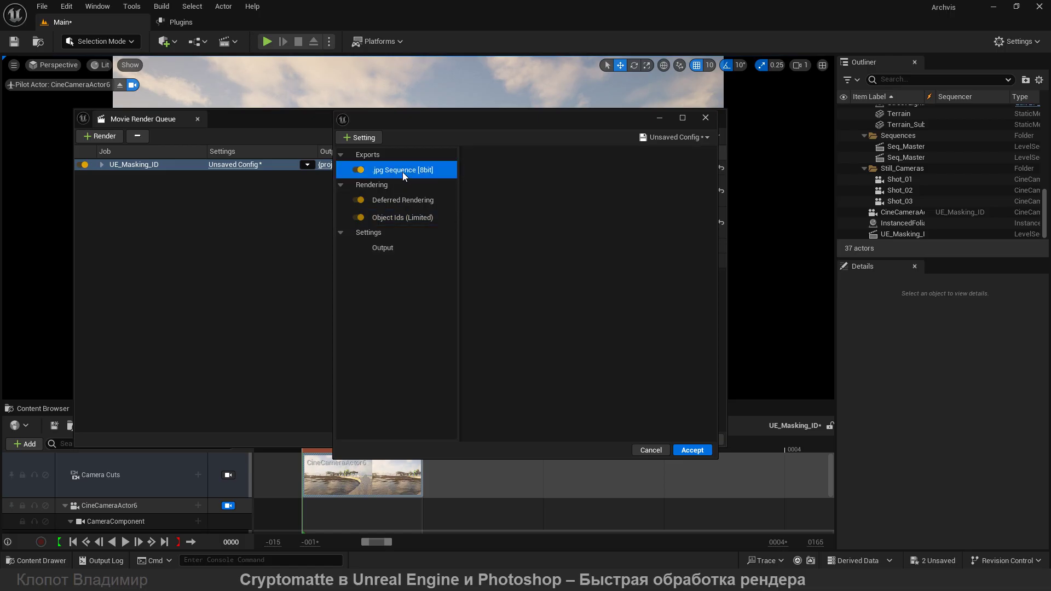
key(Delete)
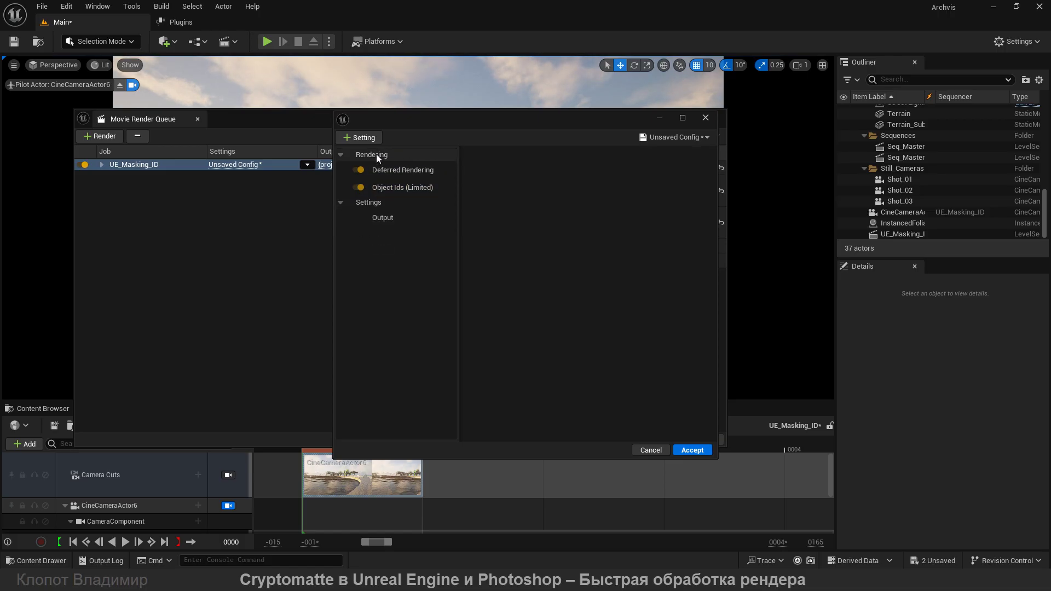
click(360, 137)
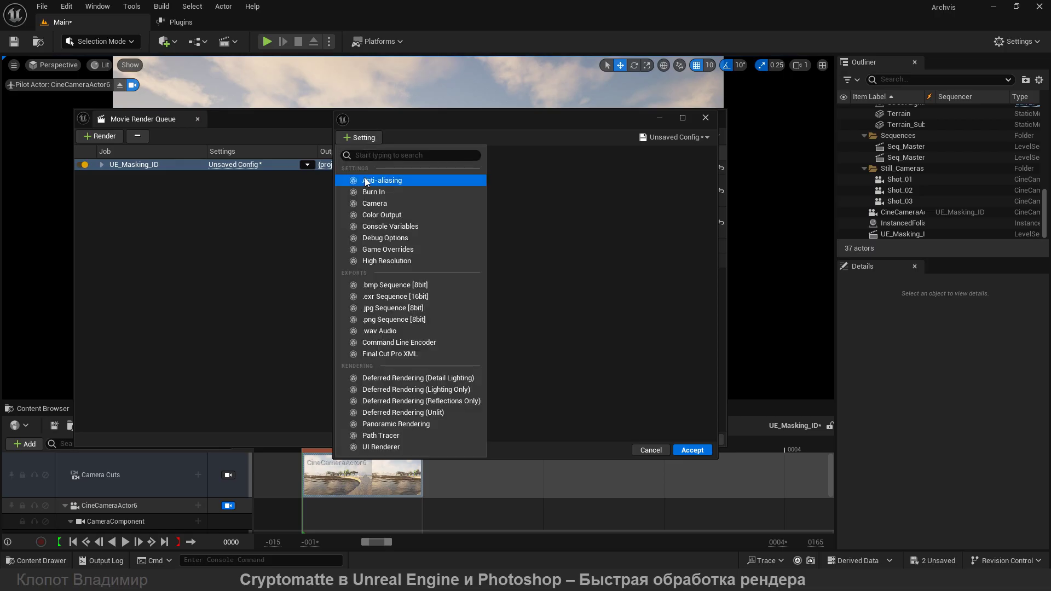
click(394, 297)
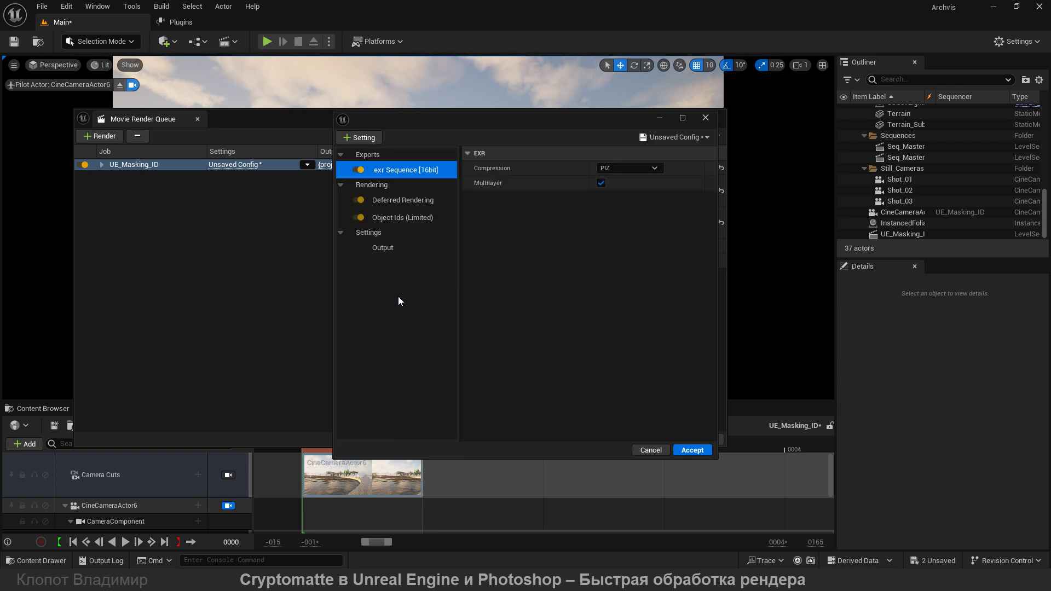
click(389, 248)
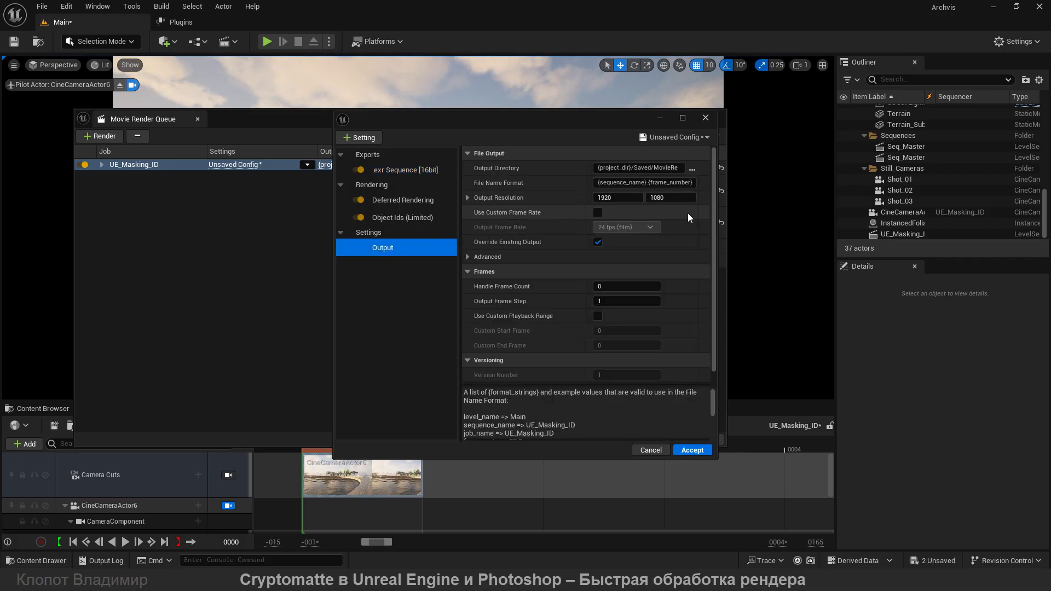
Accept the edited render config and start a local render of UE_Masking_ID
click(691, 450)
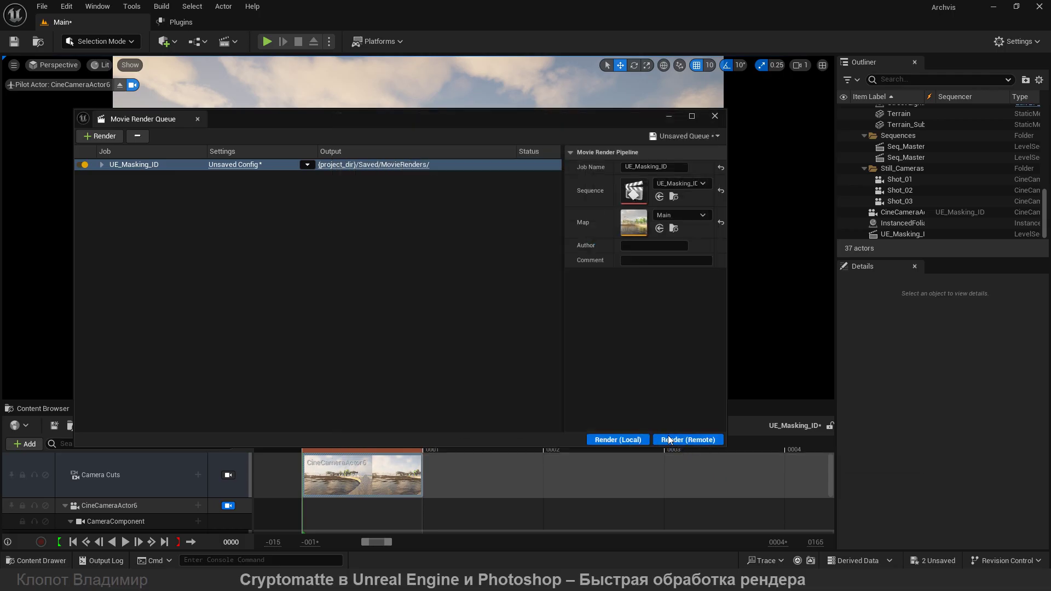
click(616, 439)
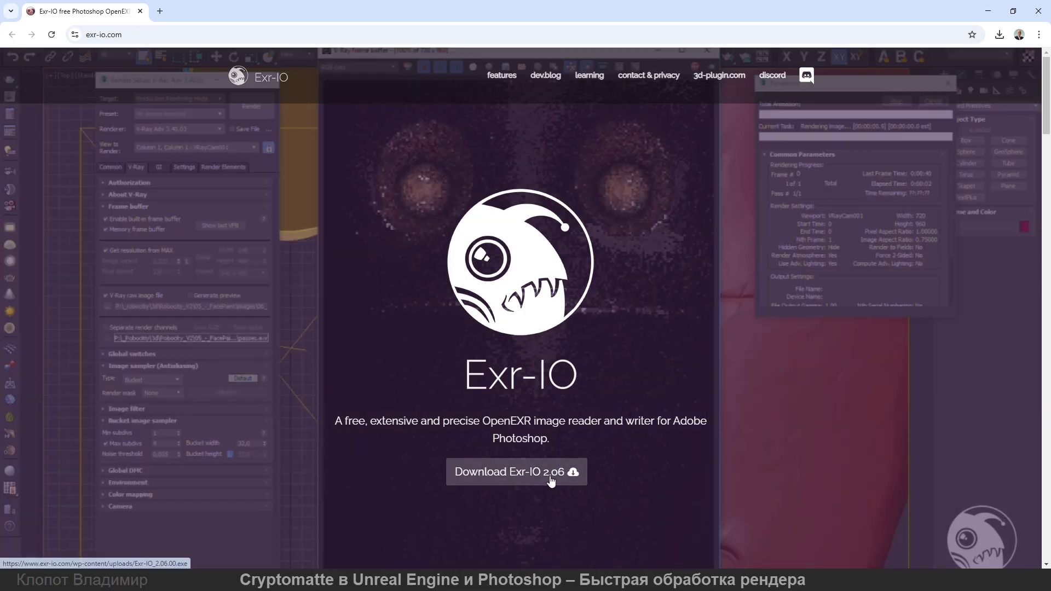
Download the Exr-IO 2.06 installer from exr-io.com and install it
click(553, 477)
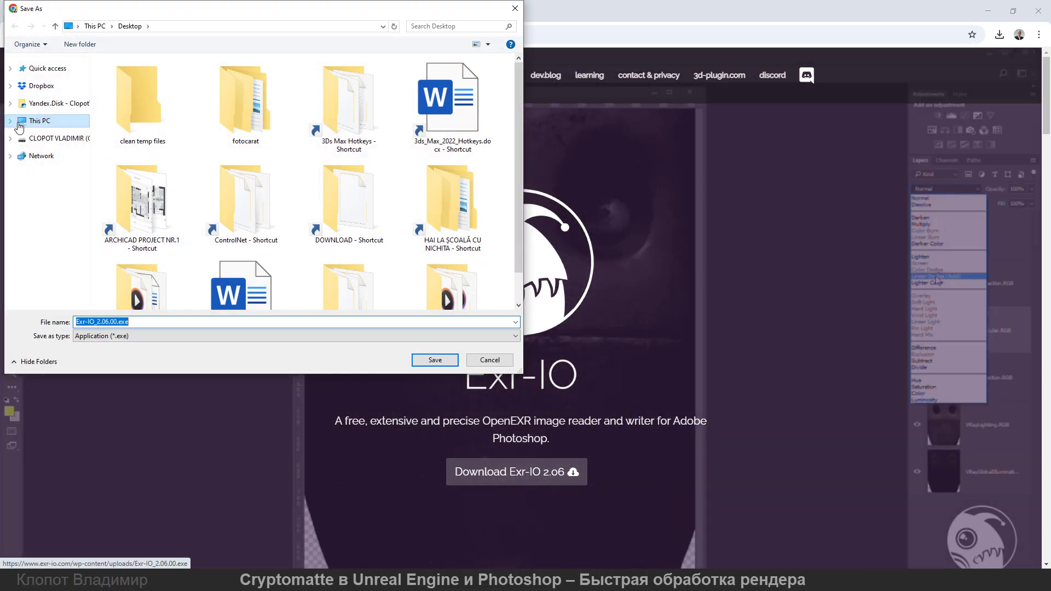
click(434, 360)
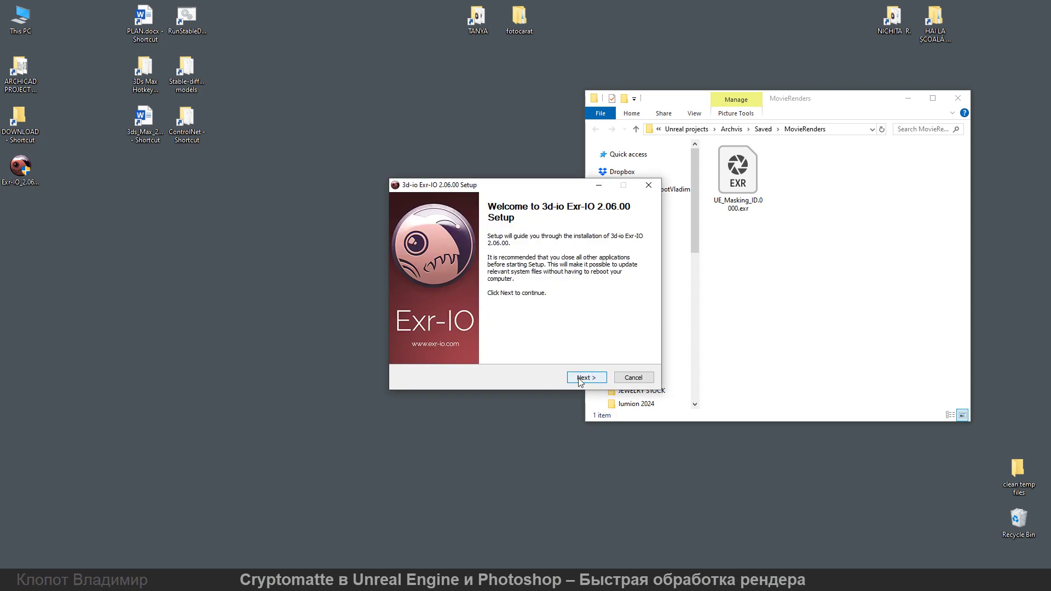
click(580, 378)
click(485, 380)
click(483, 383)
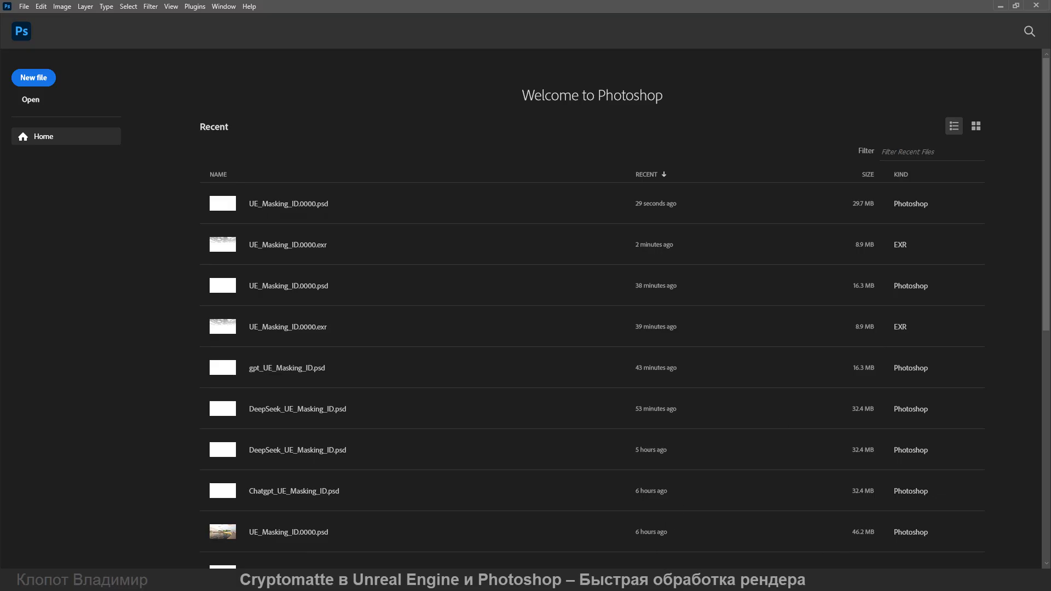
Open UE_Masking_ID.0000.exr in Photoshop through Exr-IO with Cryptomatte Masks enabled
key(alt+Tab)
drag(771, 292, 497, 219)
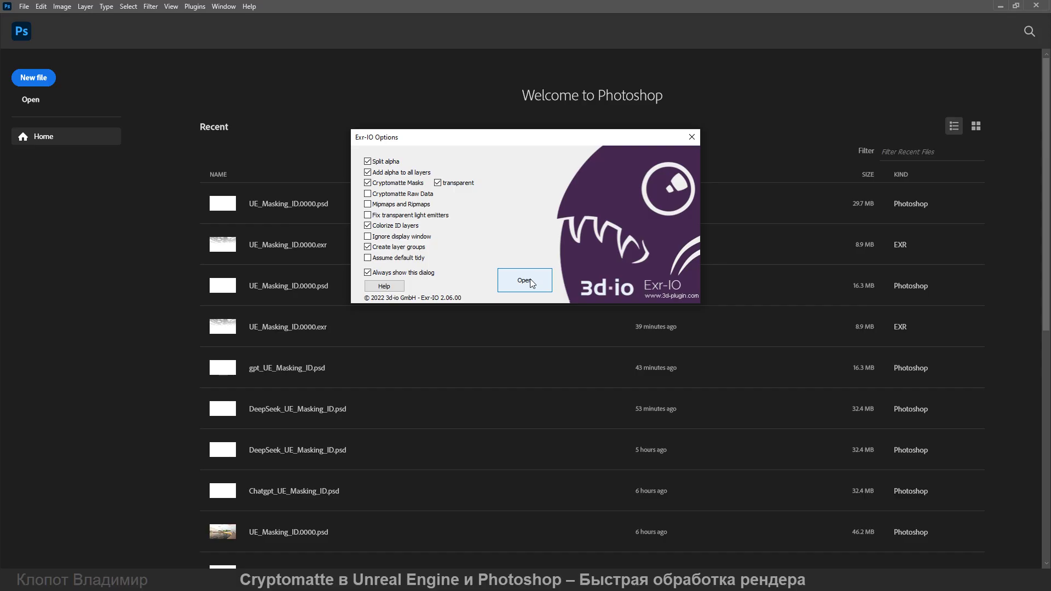
click(529, 281)
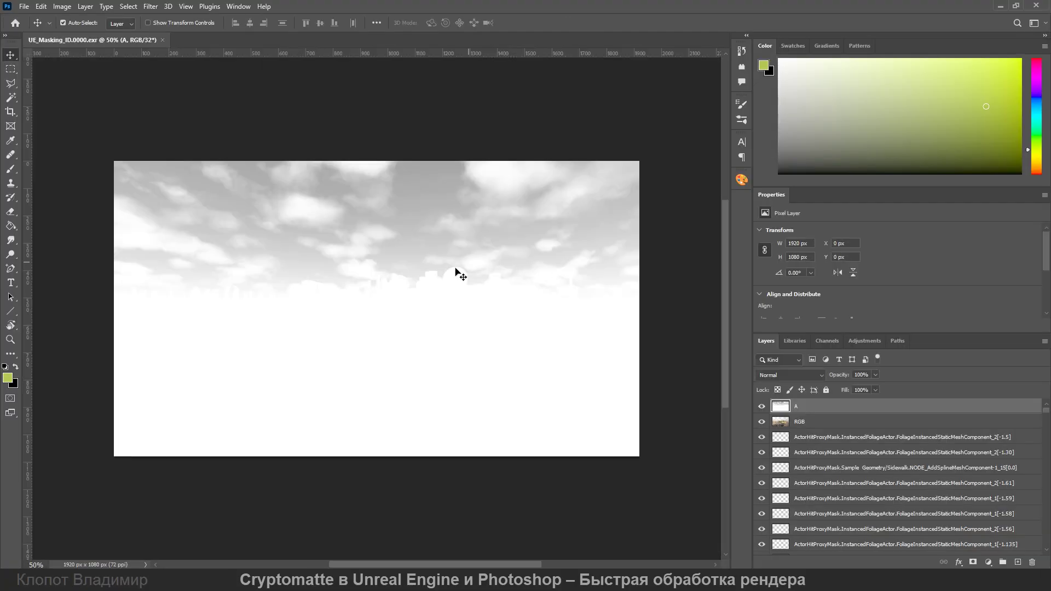
Hide the A and RGB layers so only the ActorHitProxyMask layers show
click(761, 407)
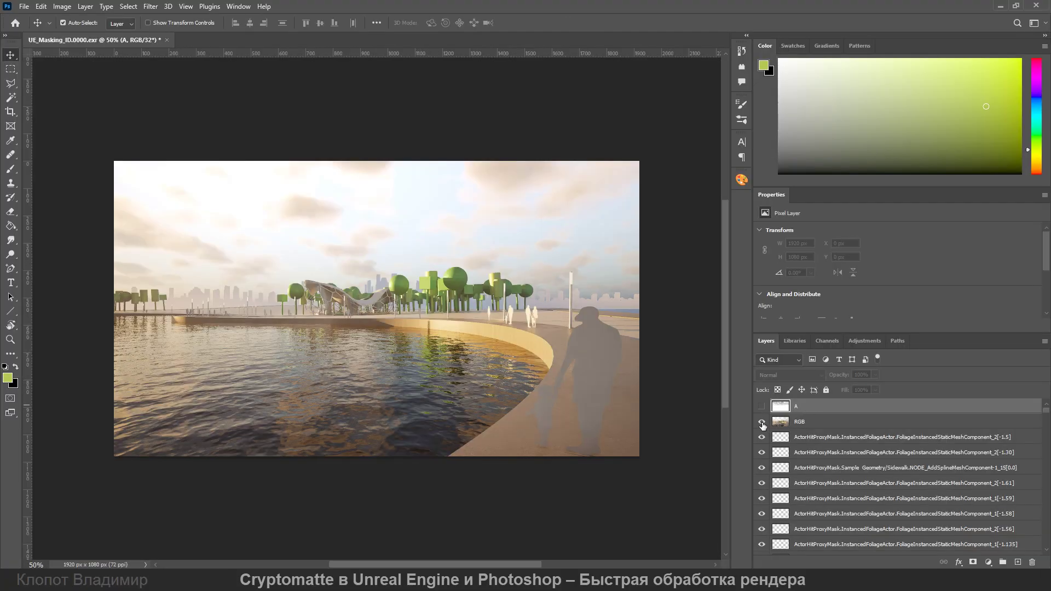
click(762, 422)
key(Delete)
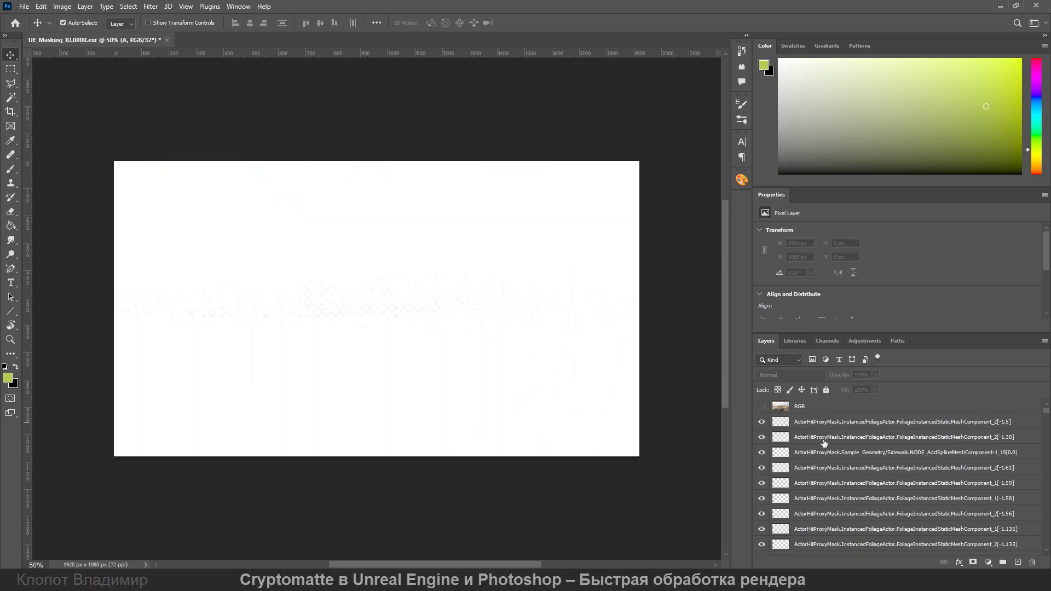
scroll(825, 442, down, 5)
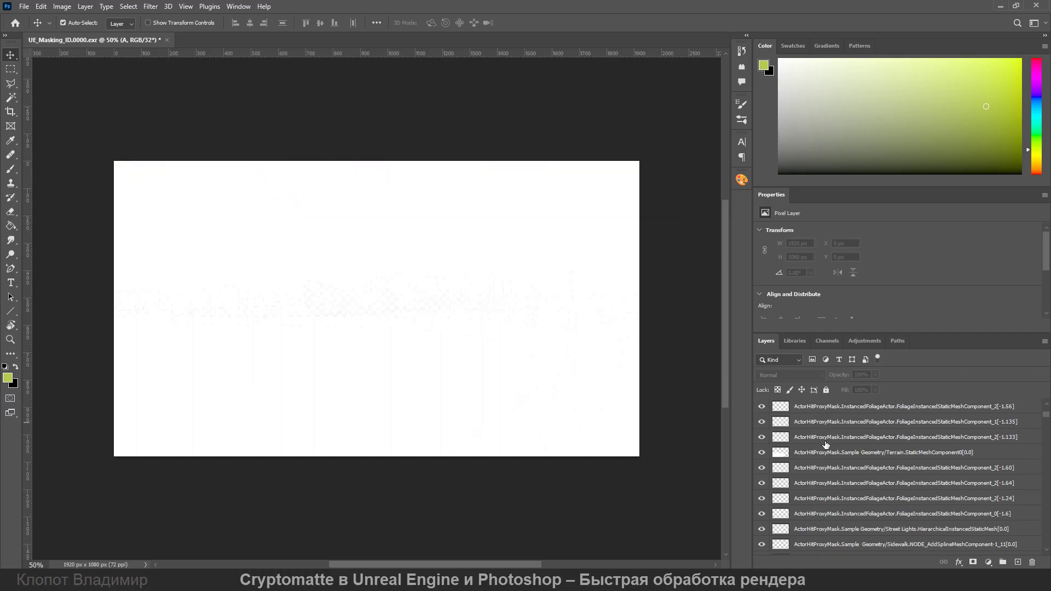
scroll(826, 444, up, 3)
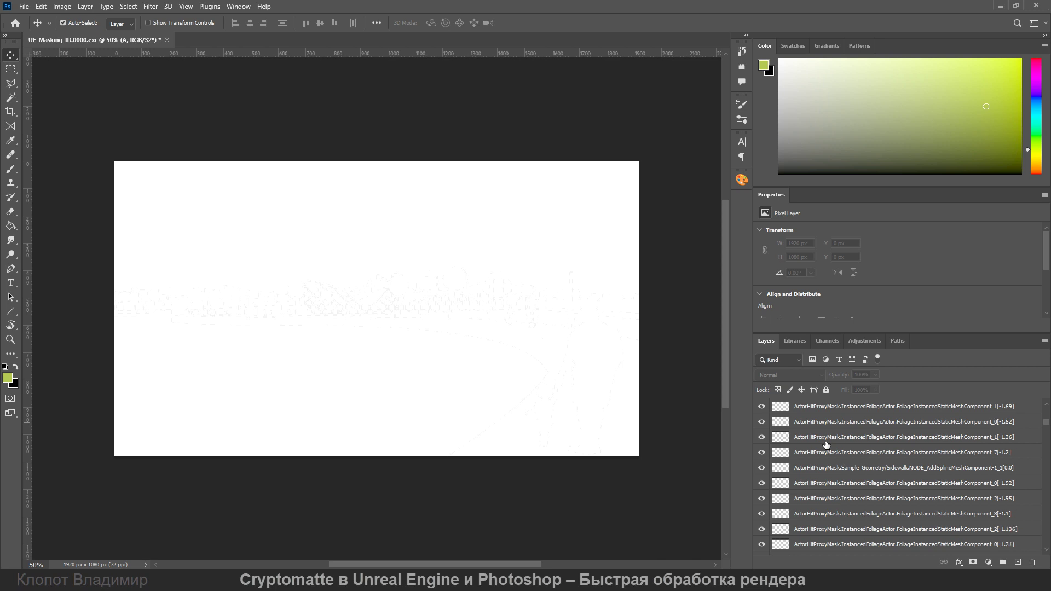
scroll(826, 445, up, 5)
scroll(825, 444, up, 3)
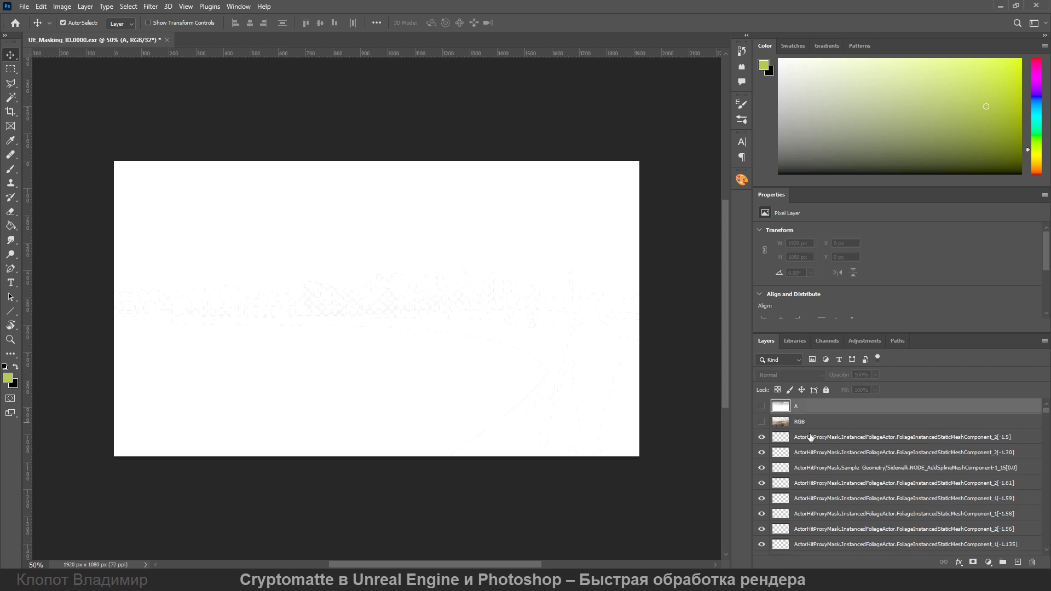
Try moving the RGB layer lower in the stack, return it below A, and hide it
click(812, 422)
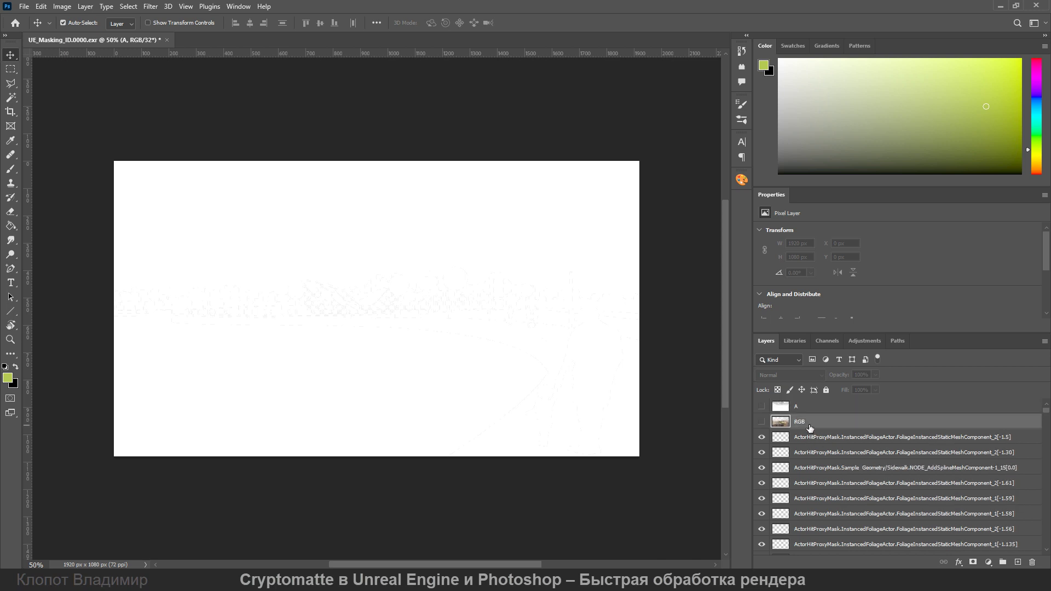
click(762, 422)
drag(817, 434, 825, 559)
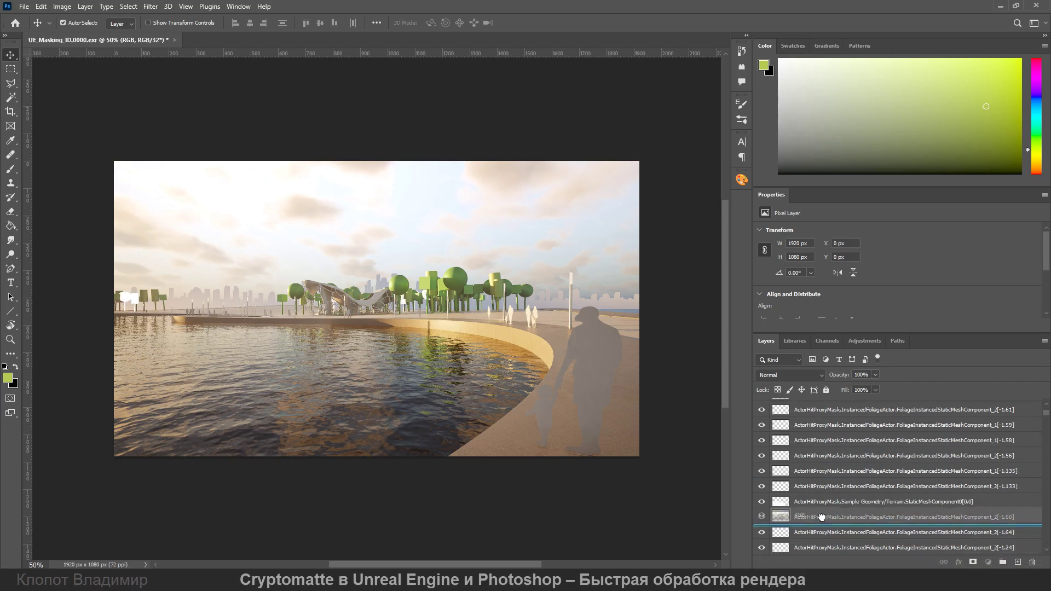
mouse_move(825, 559)
mouse_down()
mouse_move(833, 390)
mouse_move(828, 407)
mouse_up()
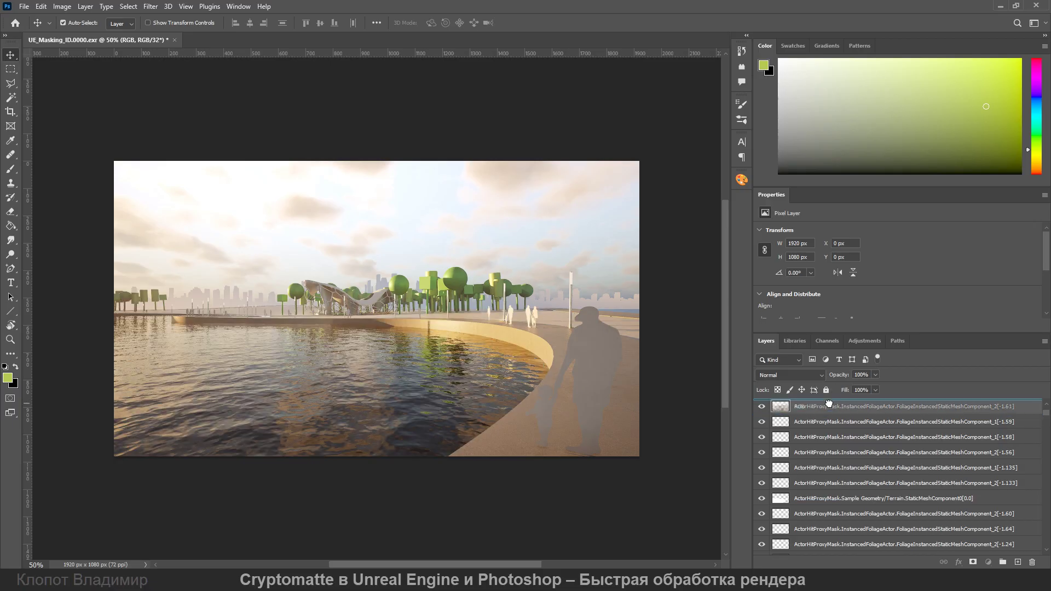
drag(828, 407, 800, 427)
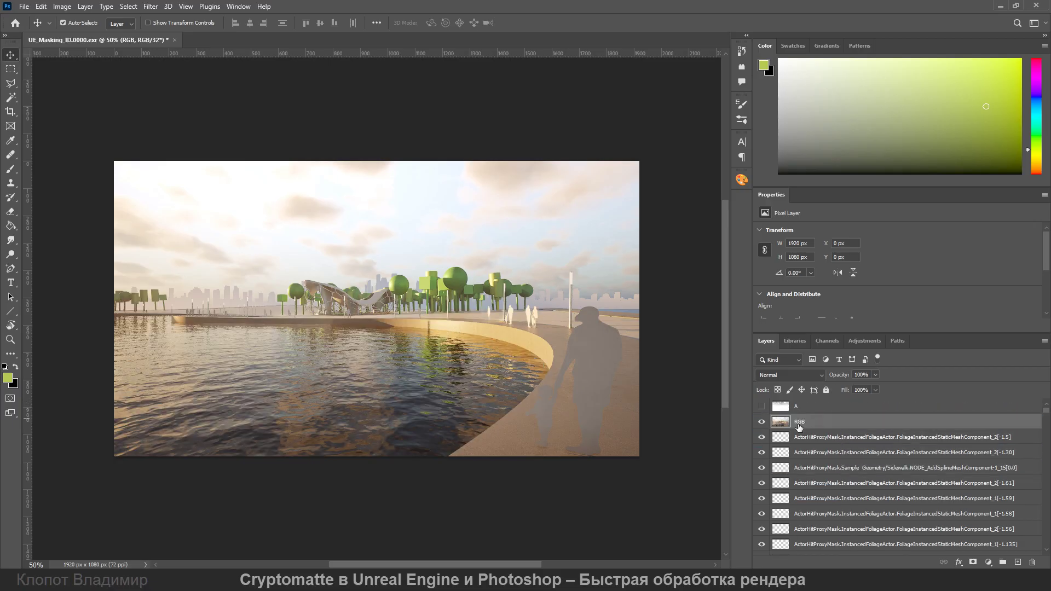
click(763, 423)
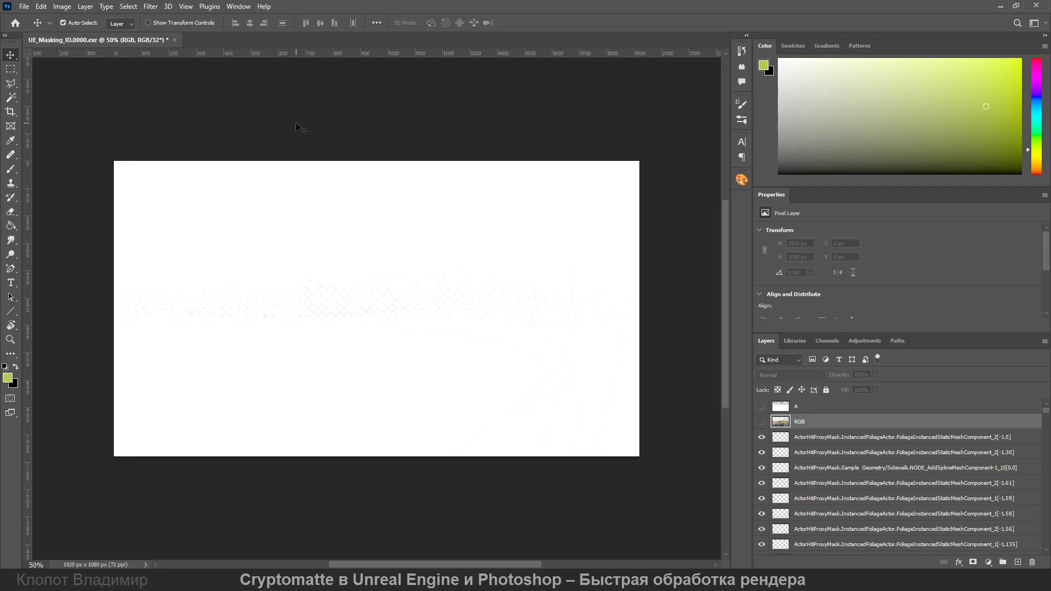
Convert the document to 16 Bits/Channel without merging layers
click(62, 6)
mouse_move(70, 18)
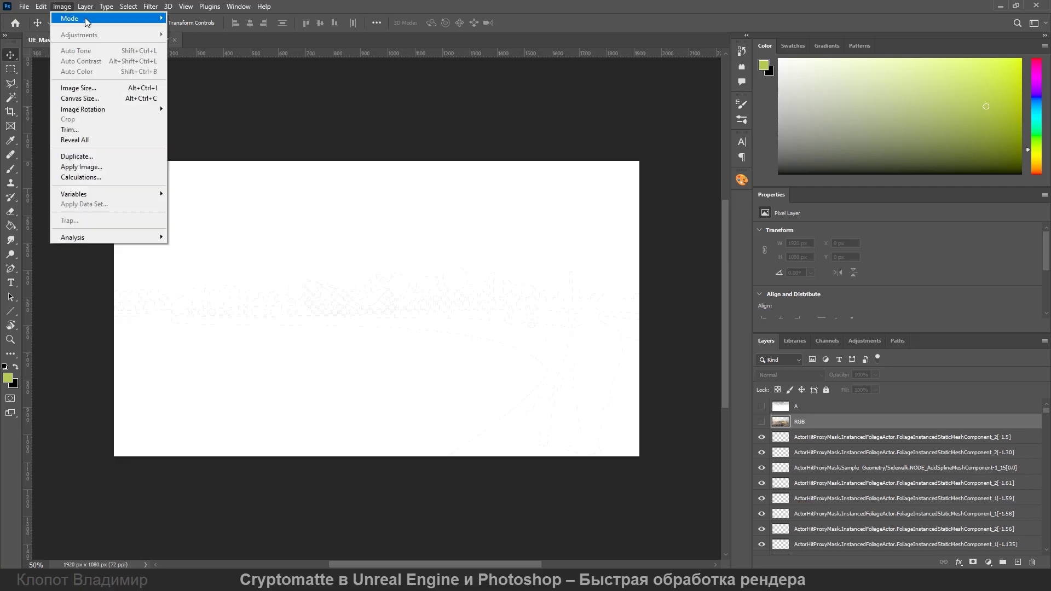
click(203, 117)
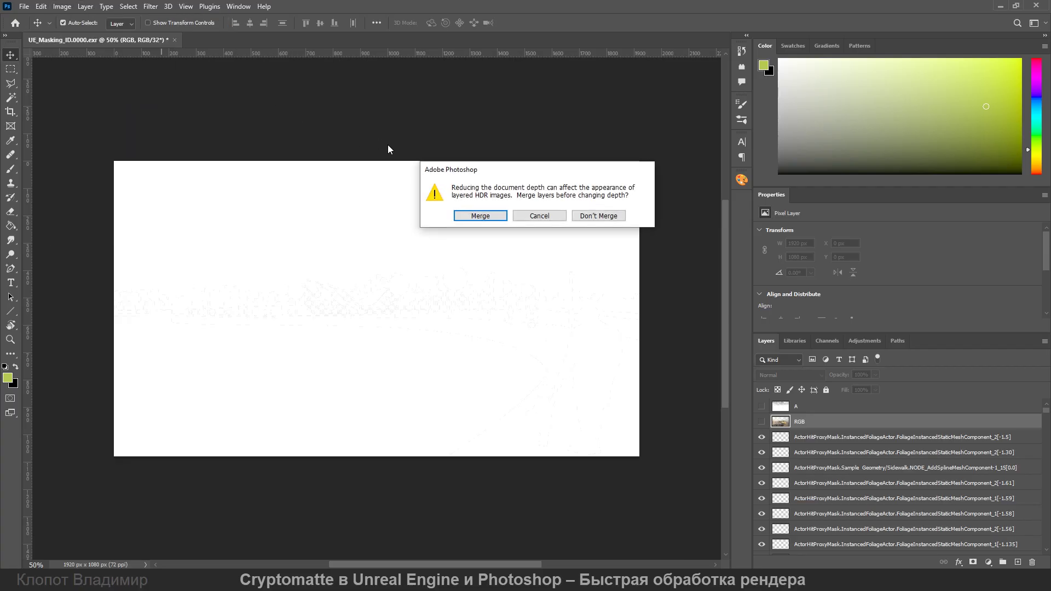
click(599, 216)
Save the document as Photoshop PSD UE_Masking_ID.0000.psd, accepting the compatibility prompt
click(24, 6)
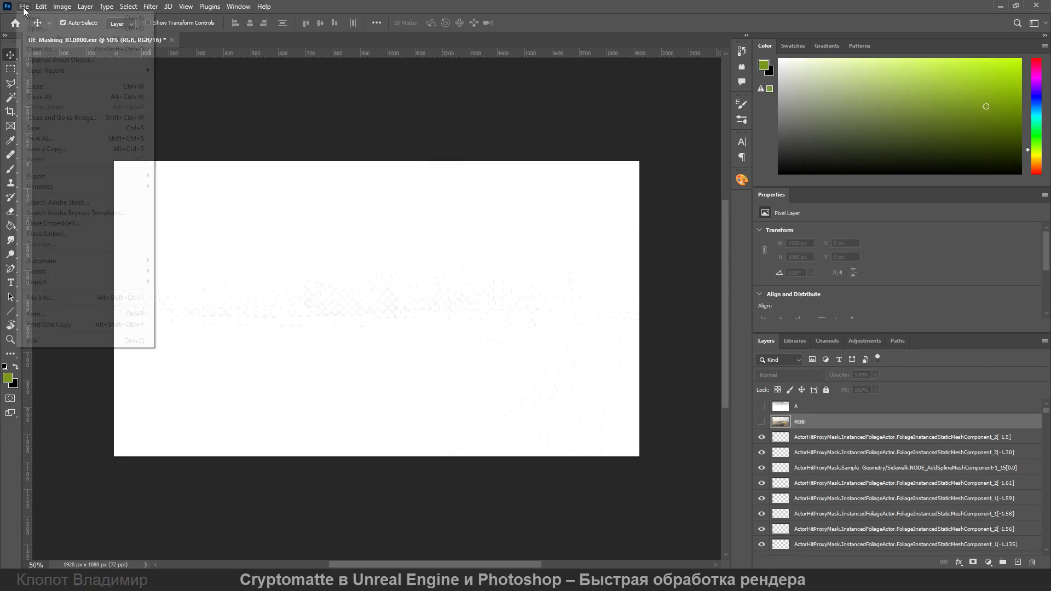
click(40, 138)
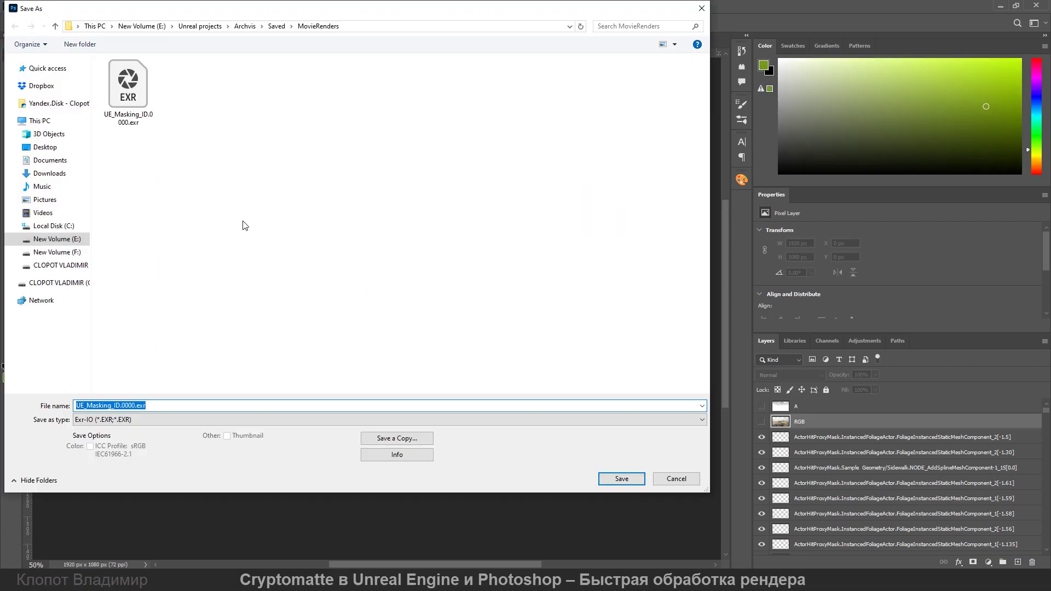
click(175, 417)
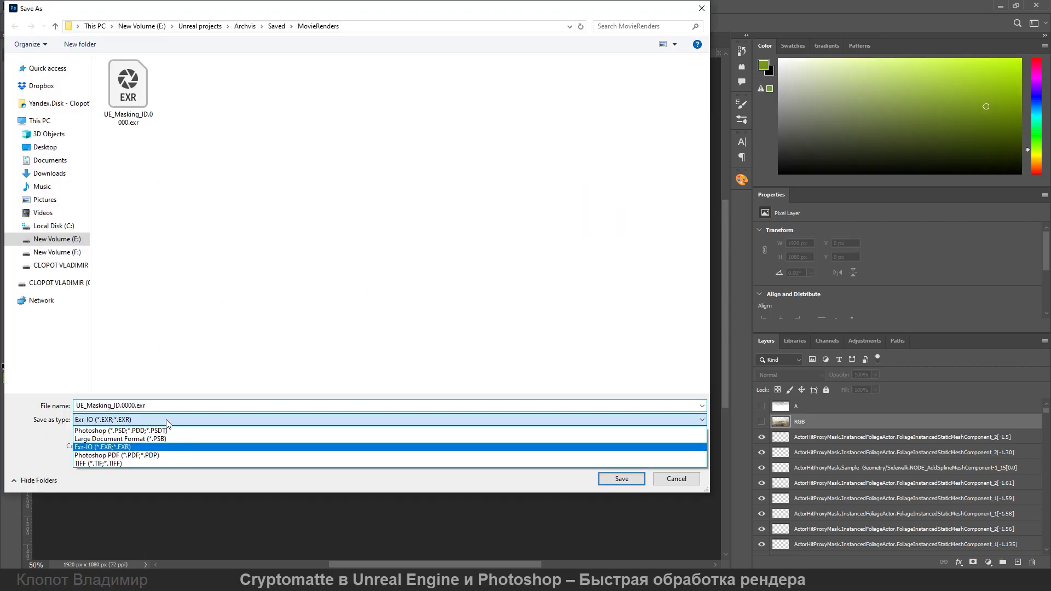
click(608, 475)
click(635, 163)
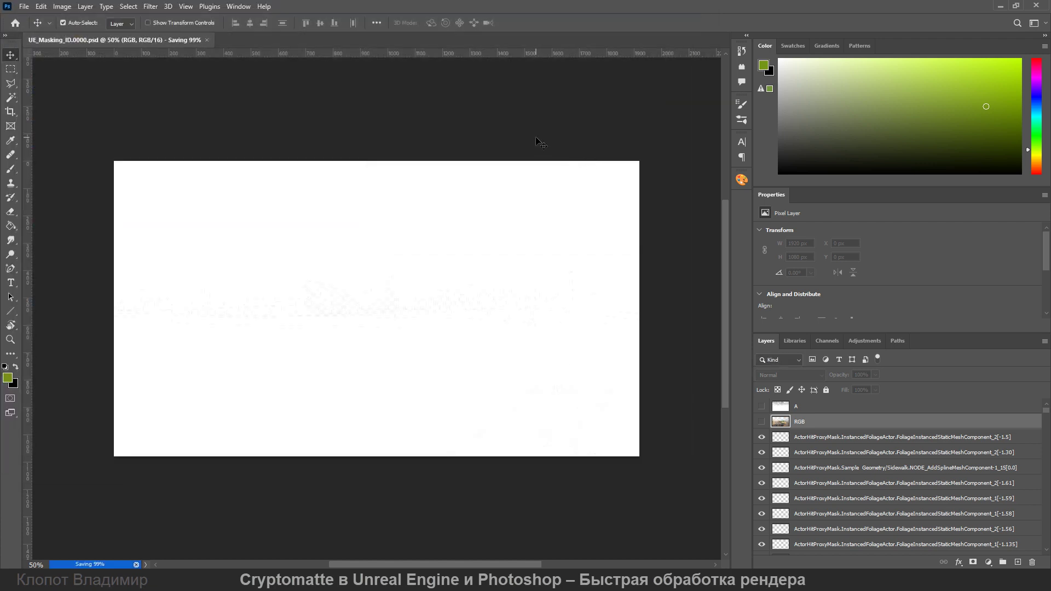
click(25, 8)
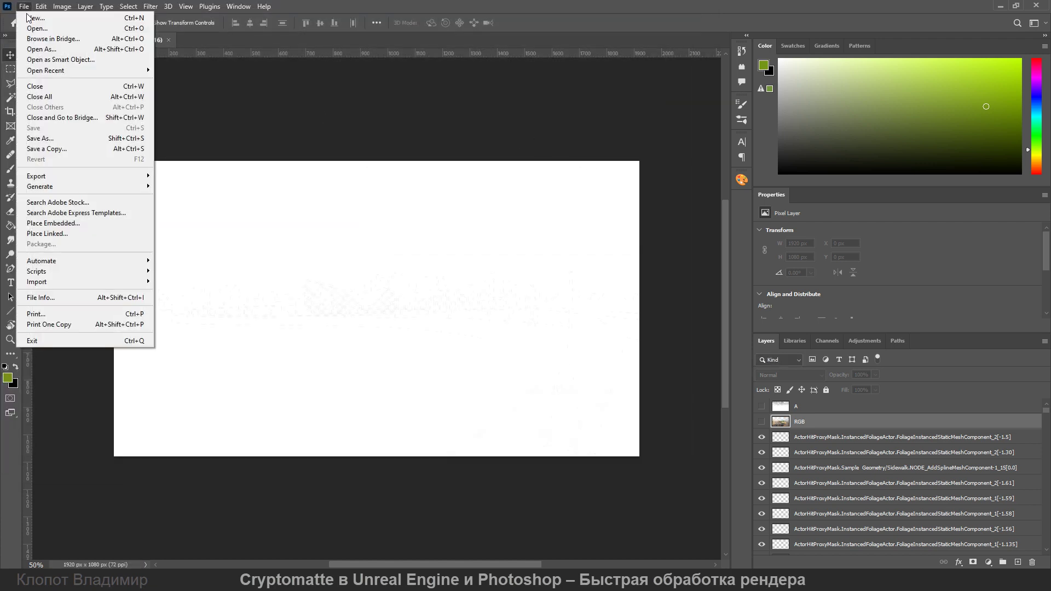
mouse_move(82, 271)
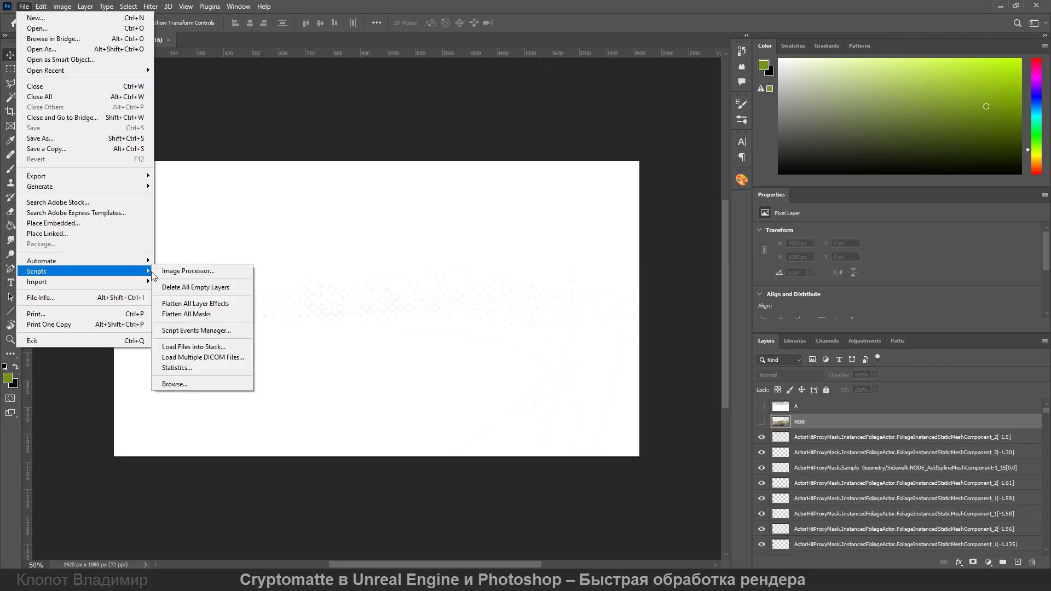
Run the Desktop script UEMasking_ID_script.jsx to add a Color Fill layer per Cryptomatte mask
click(183, 383)
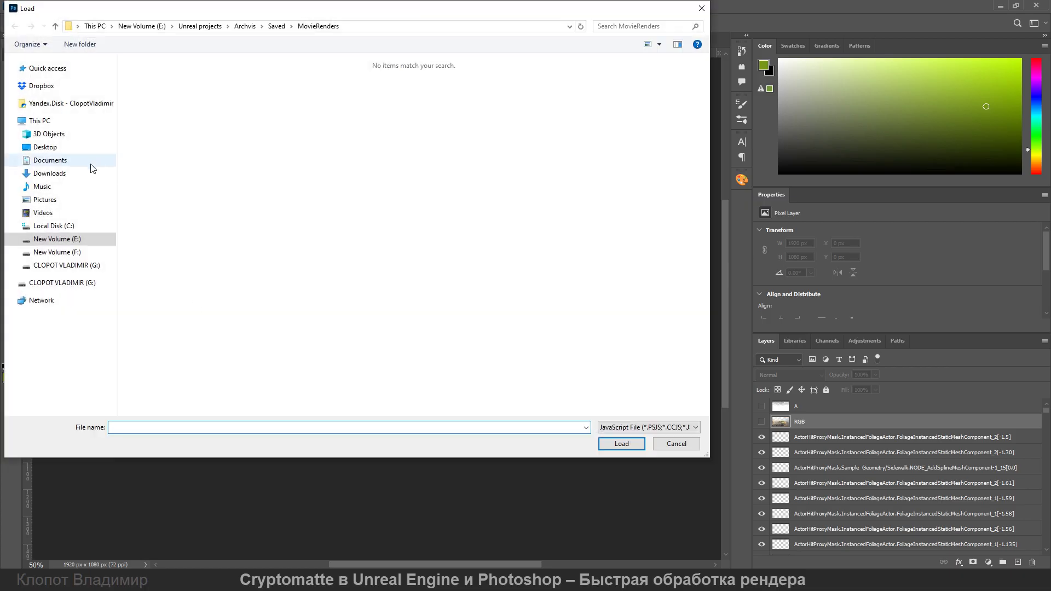
click(46, 147)
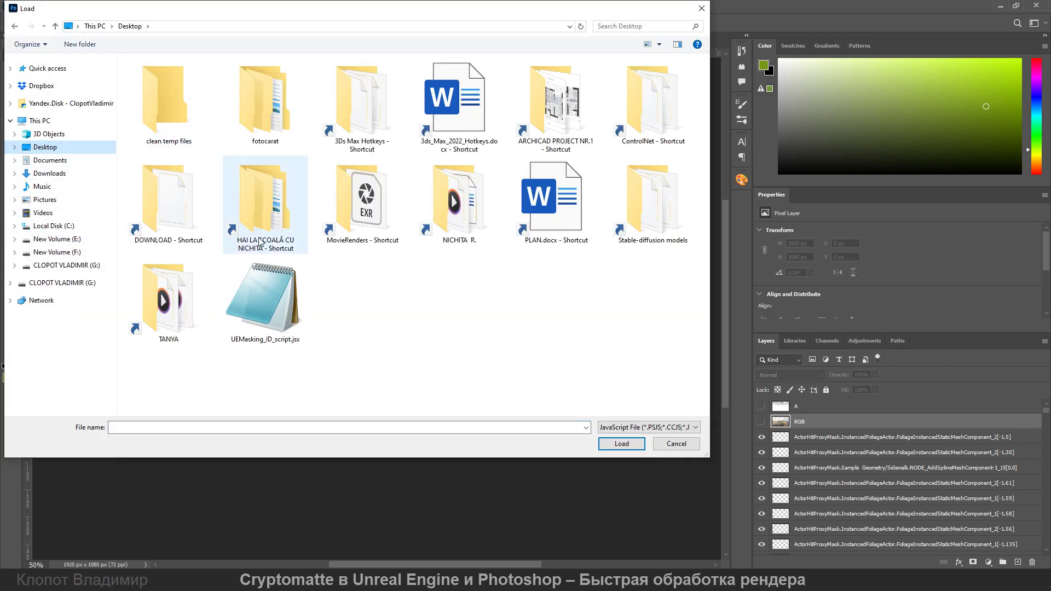
click(284, 312)
click(622, 444)
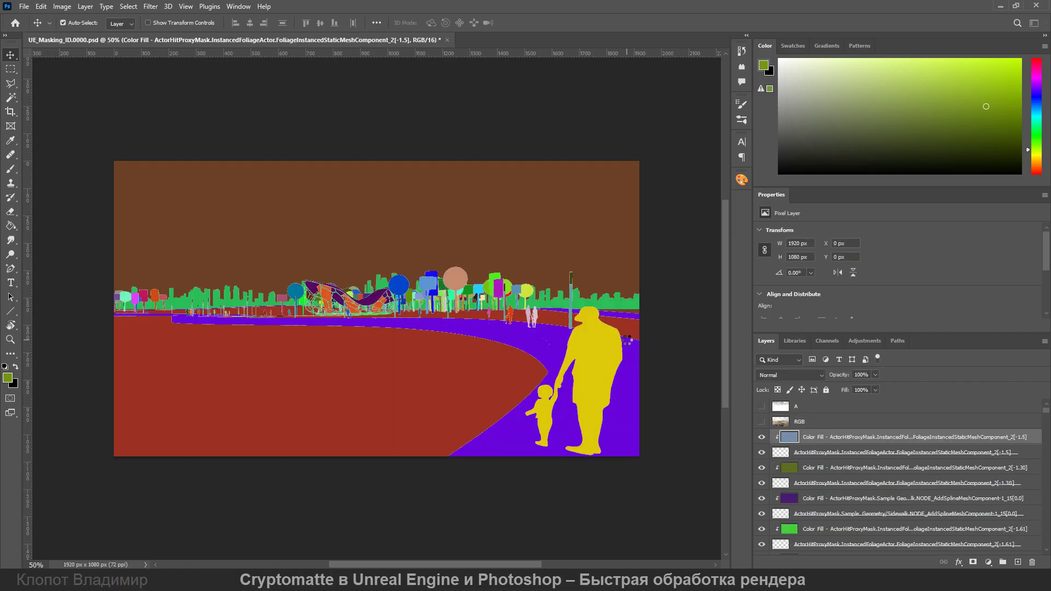
scroll(616, 355, up, 2)
scroll(618, 361, up, 1)
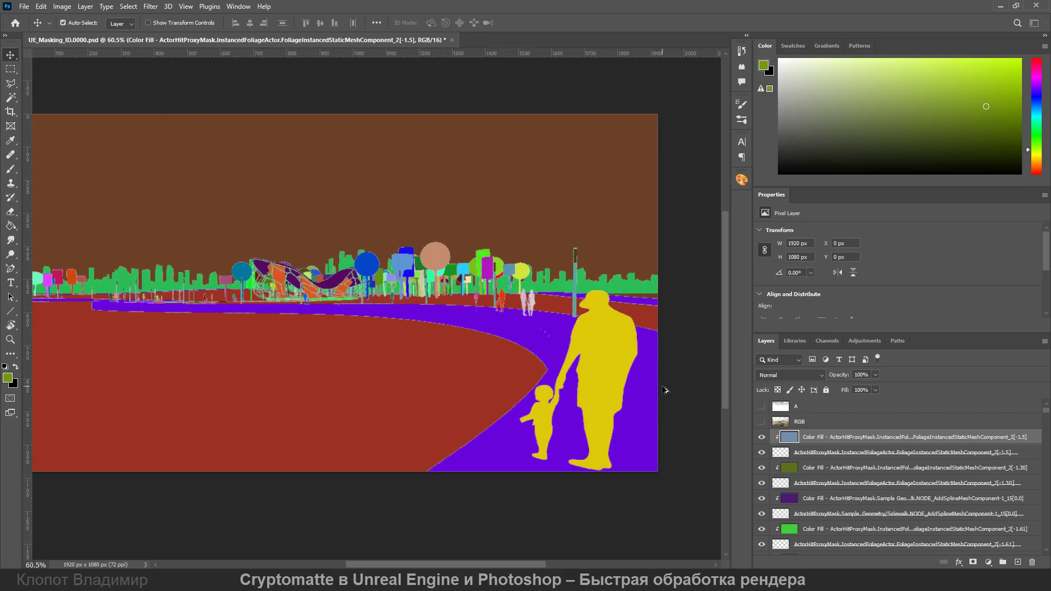
scroll(653, 384, up, 2)
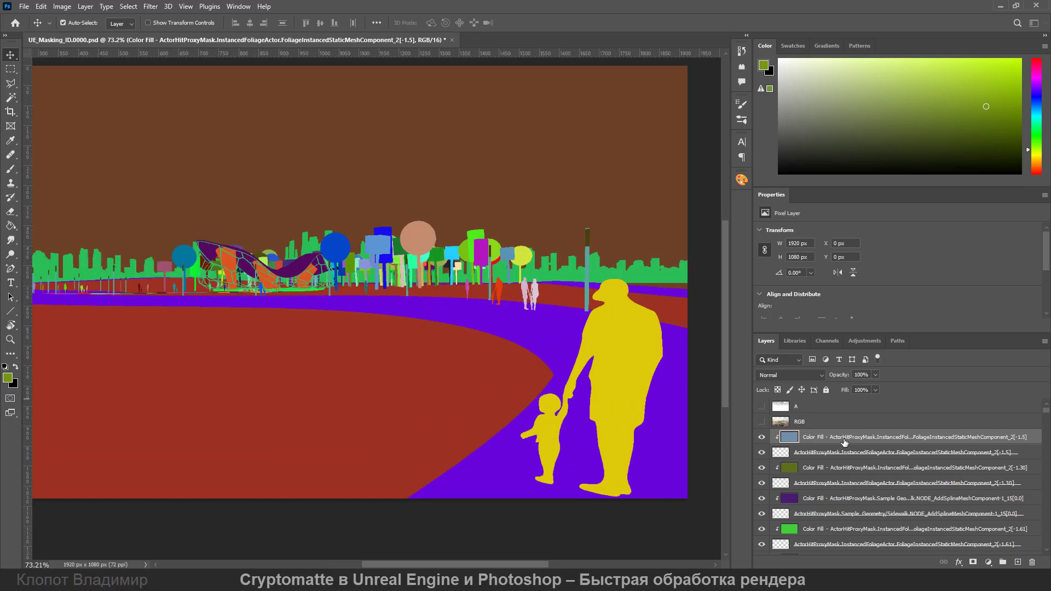
click(481, 370)
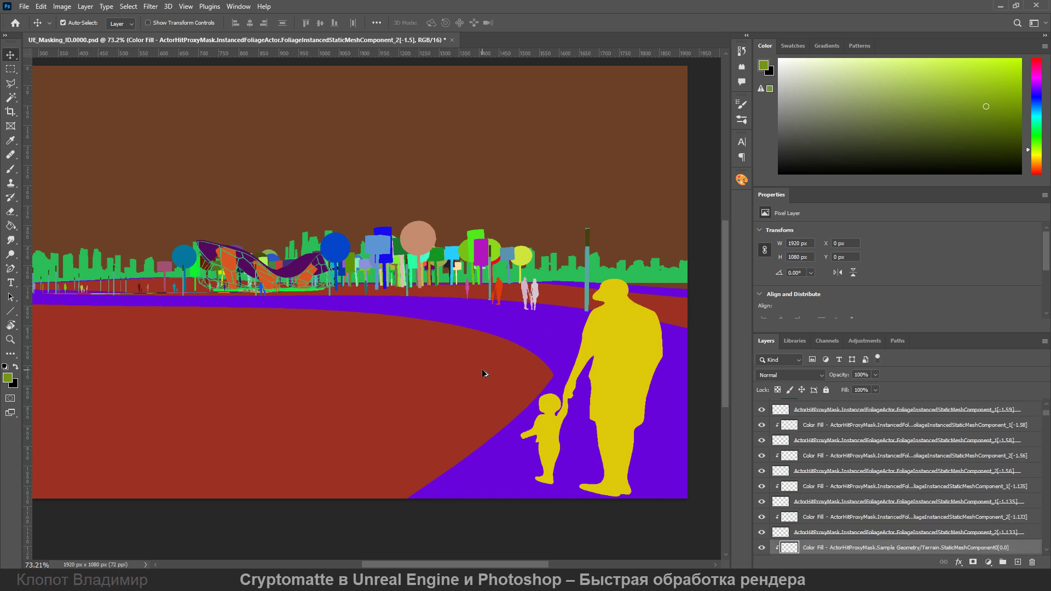
scroll(808, 458, down, 1)
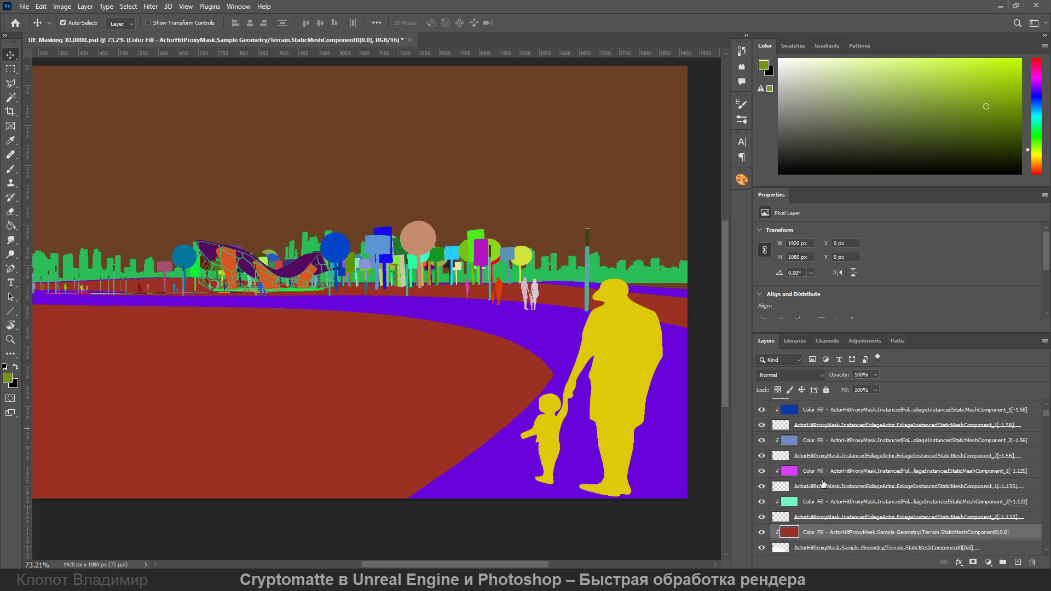
scroll(796, 528, down, 1)
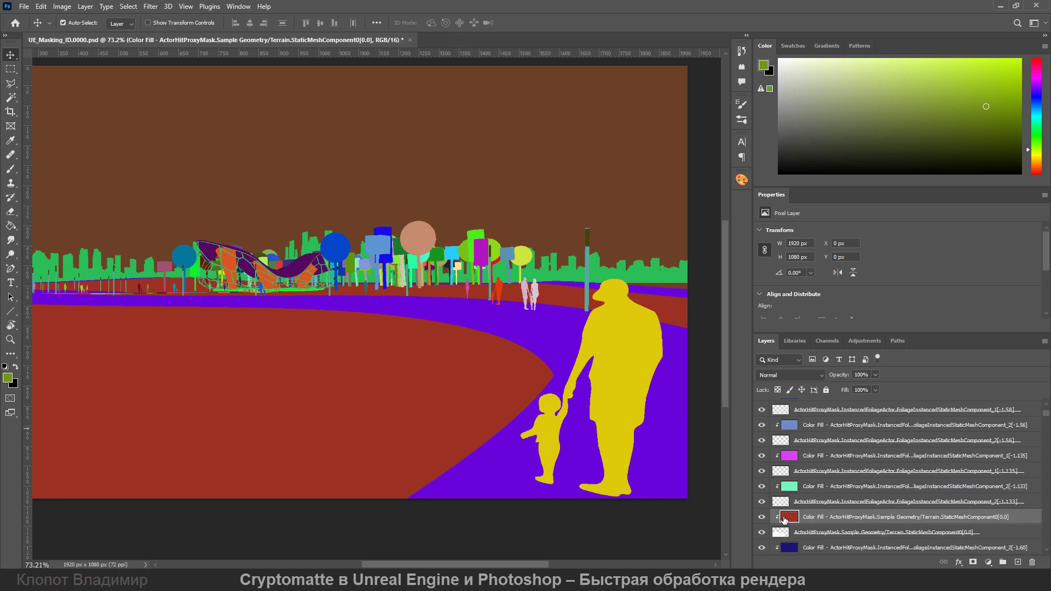
click(762, 533)
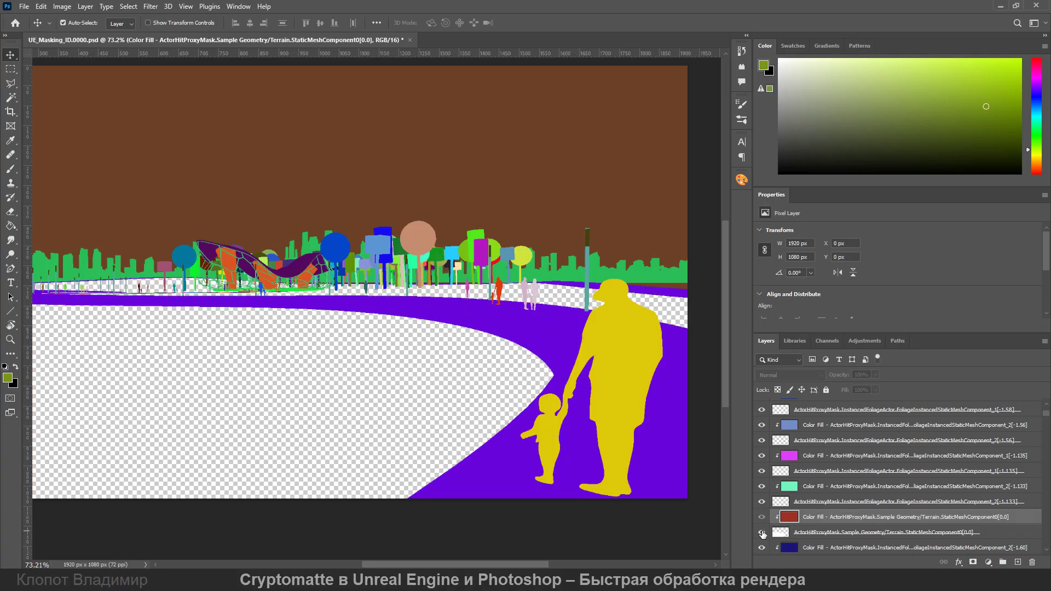
click(761, 533)
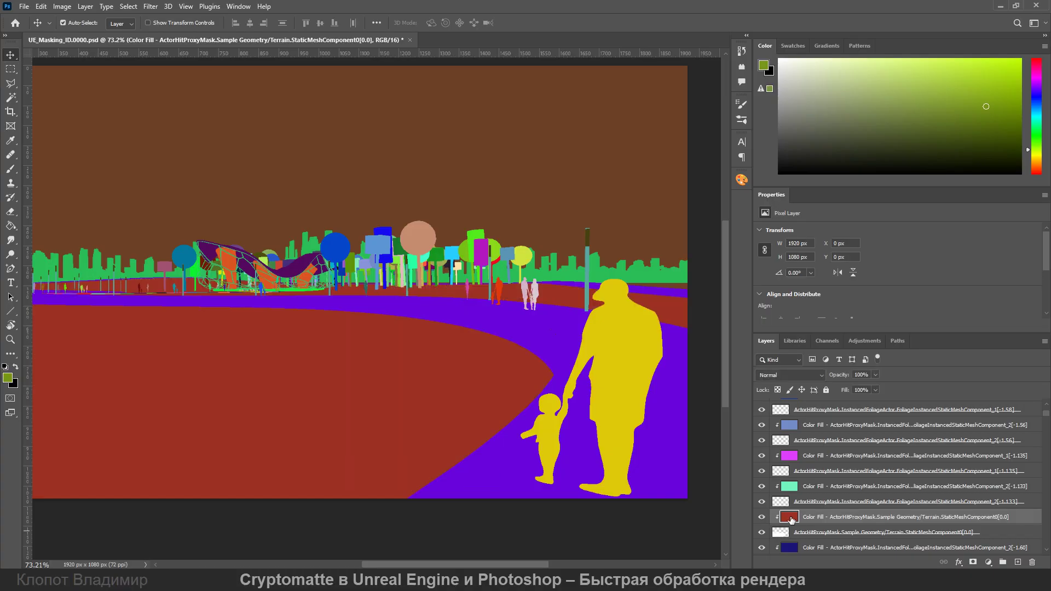
Give the Terrain Color Fill layer a cyan (00fff6) Color Overlay layer style
double_click(790, 517)
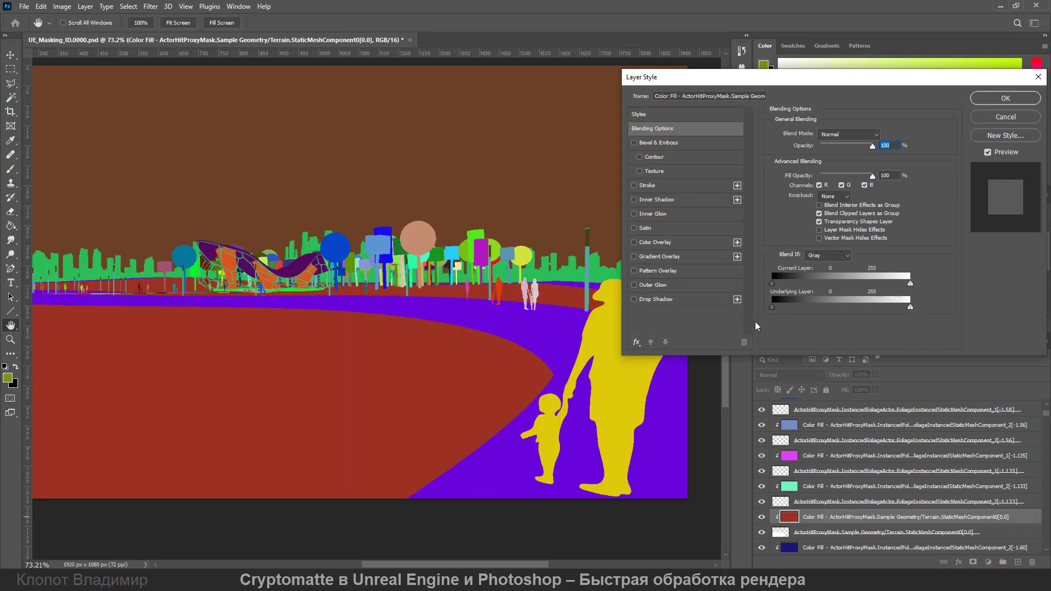
click(635, 242)
click(663, 243)
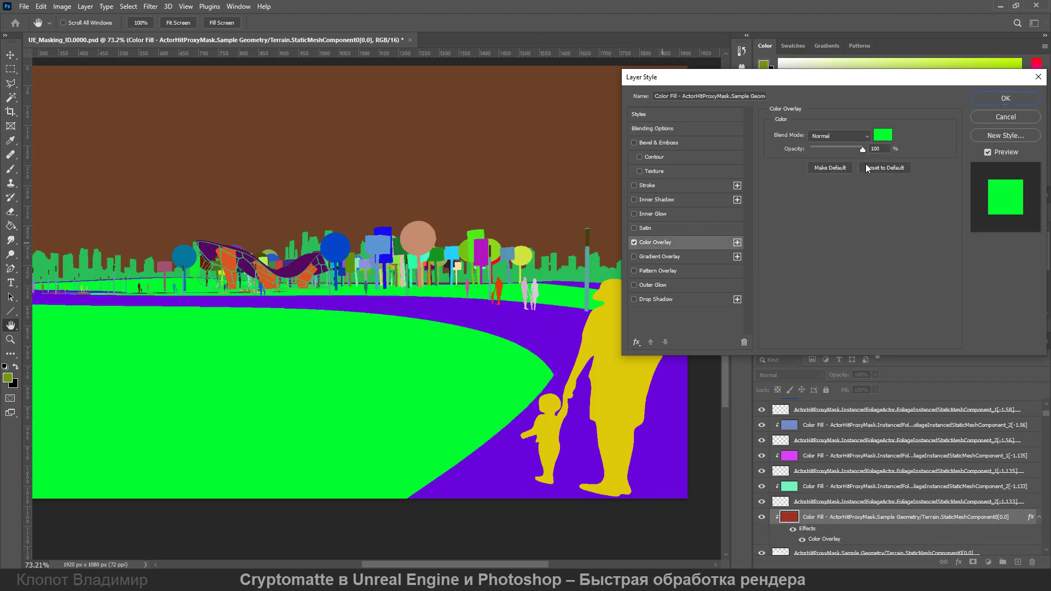
click(882, 135)
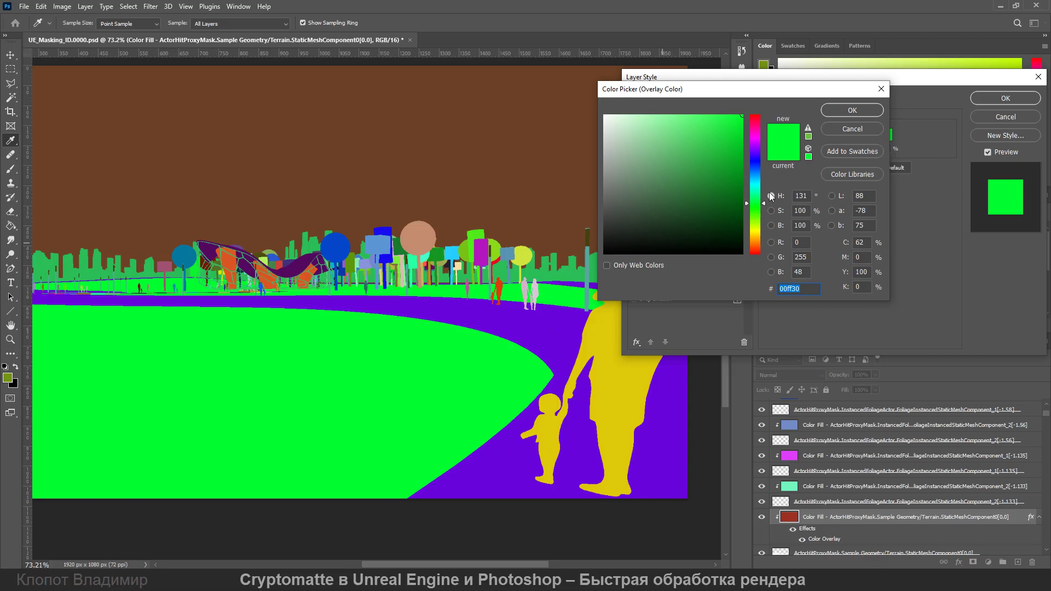
mouse_move(760, 210)
mouse_down()
mouse_move(759, 133)
mouse_move(758, 189)
mouse_up()
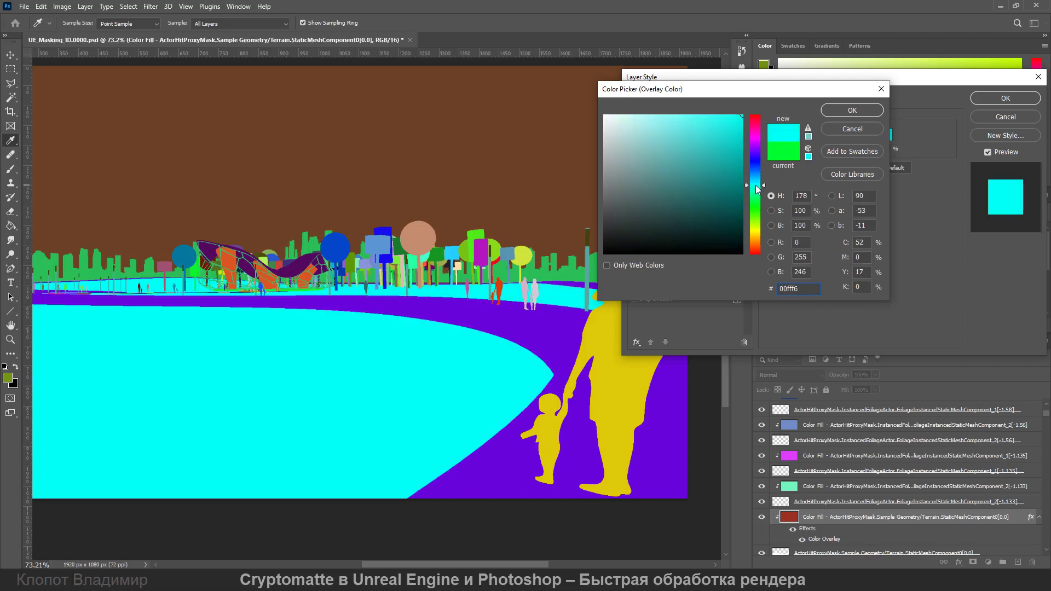
click(865, 109)
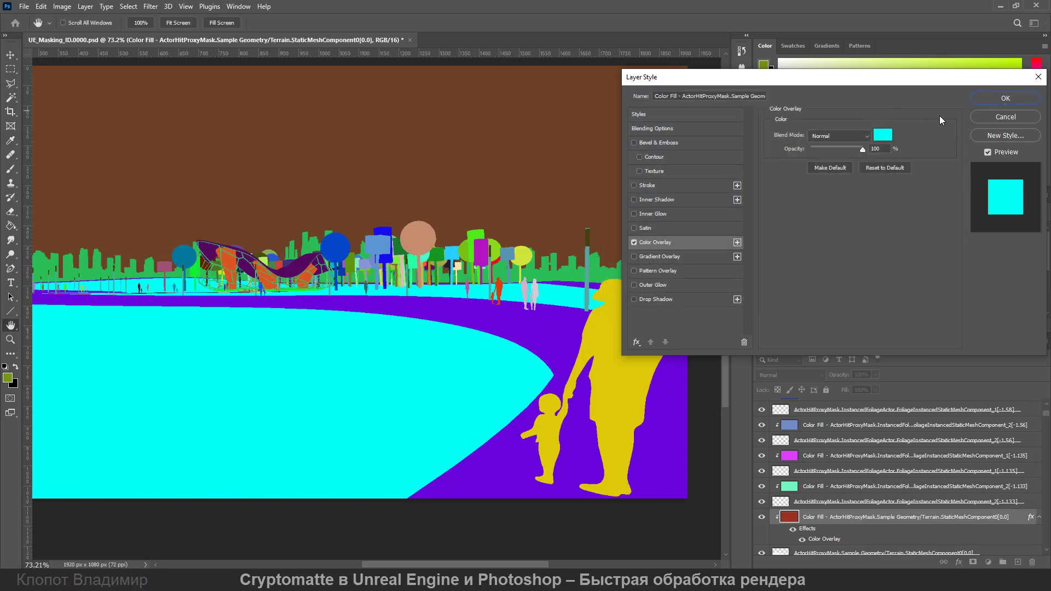
click(993, 99)
Select the whole range of Color Fill and ID layers and merge them into one layer
scroll(635, 300, down, 3)
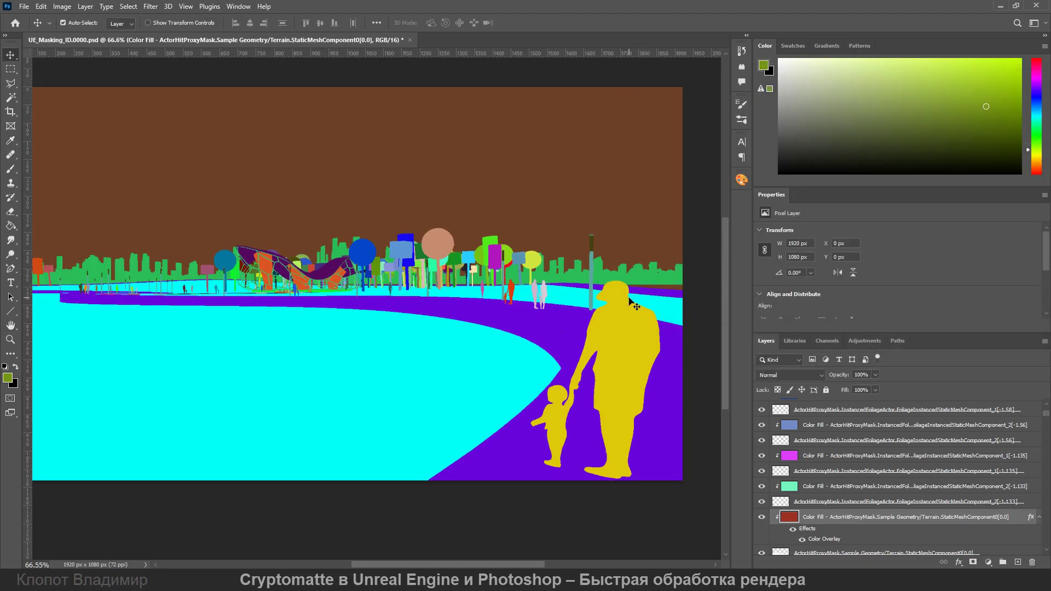
scroll(862, 479, up, 2)
scroll(862, 479, down, 2)
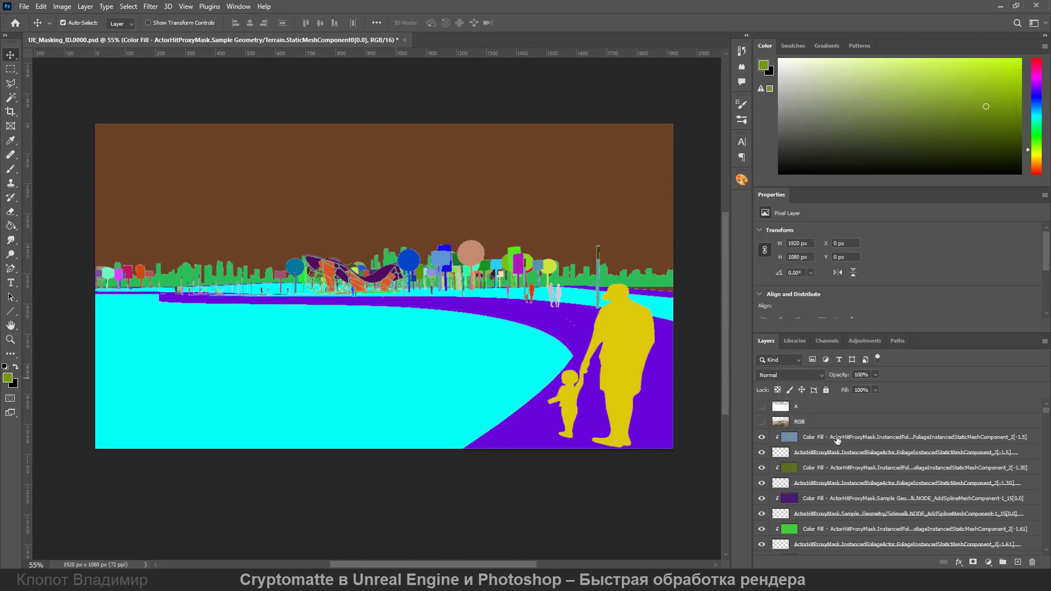
click(850, 437)
scroll(845, 473, down, 3)
scroll(845, 473, down, 3)
scroll(845, 473, down, 2)
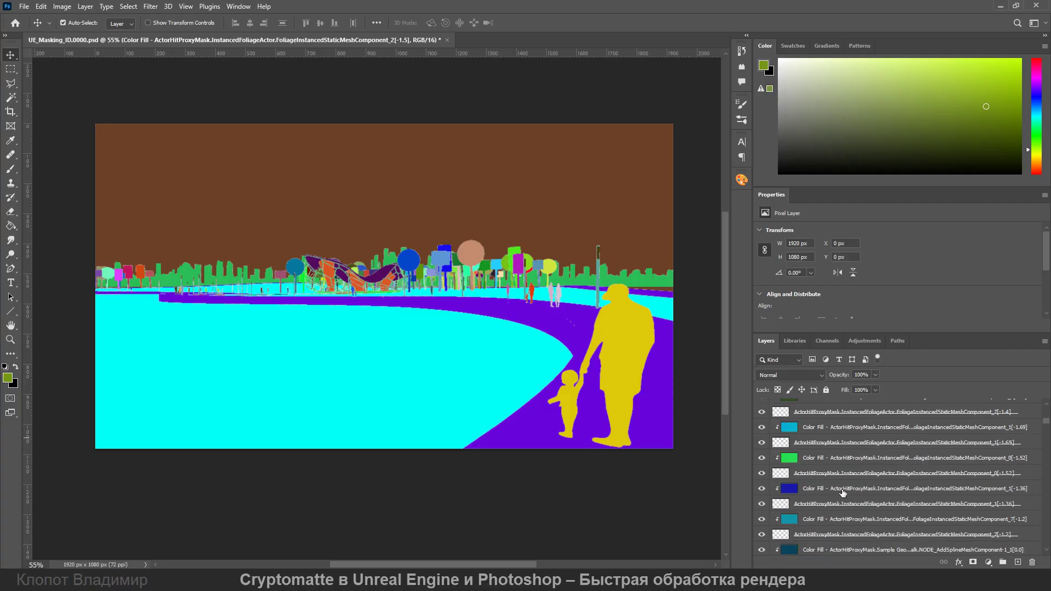
scroll(845, 473, down, 3)
drag(1046, 430, 980, 547)
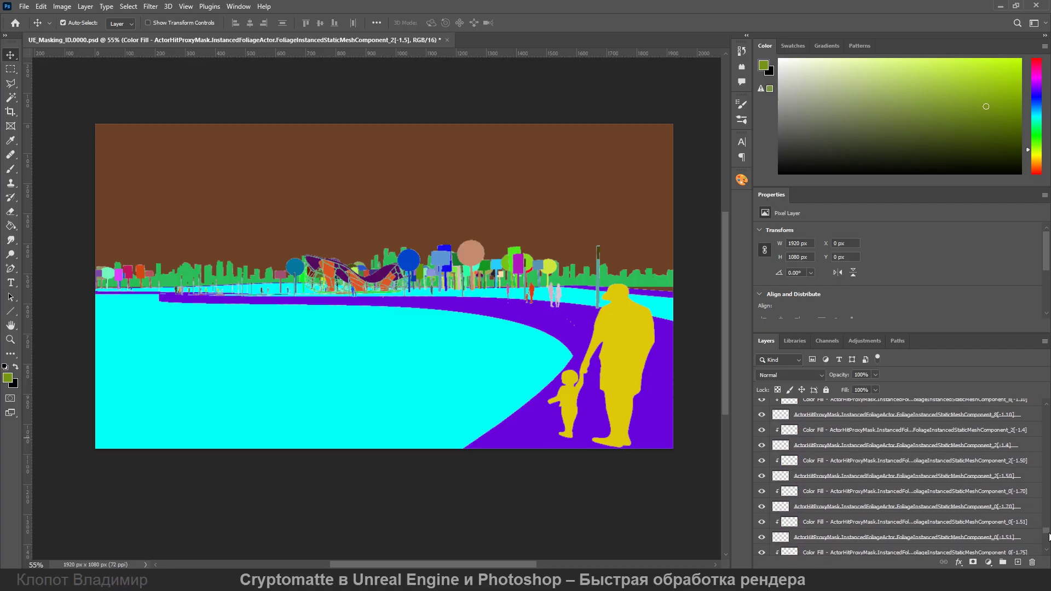
shift+click(906, 548)
right_click(893, 514)
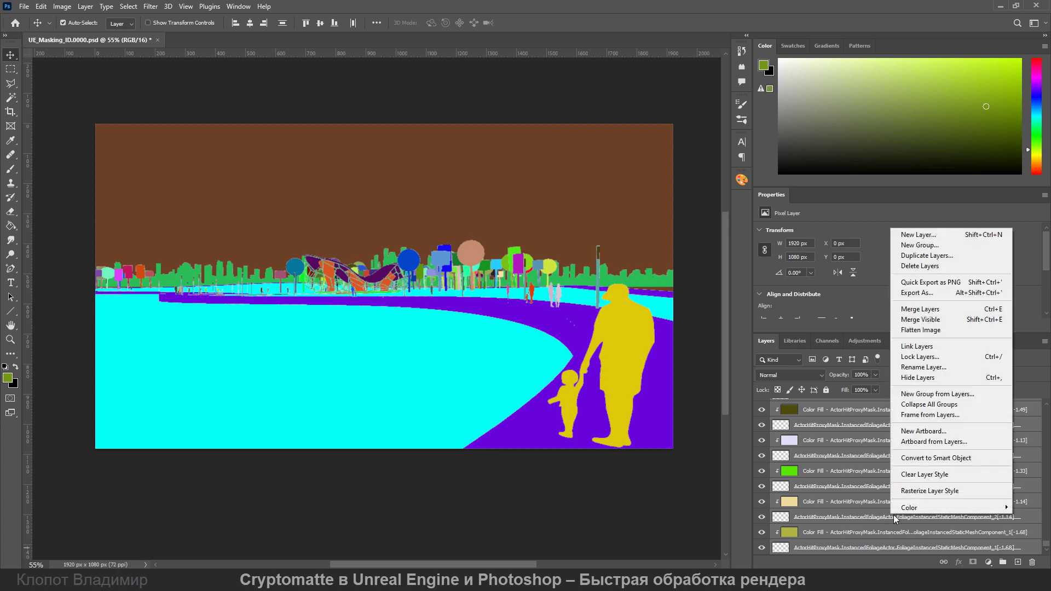
click(920, 309)
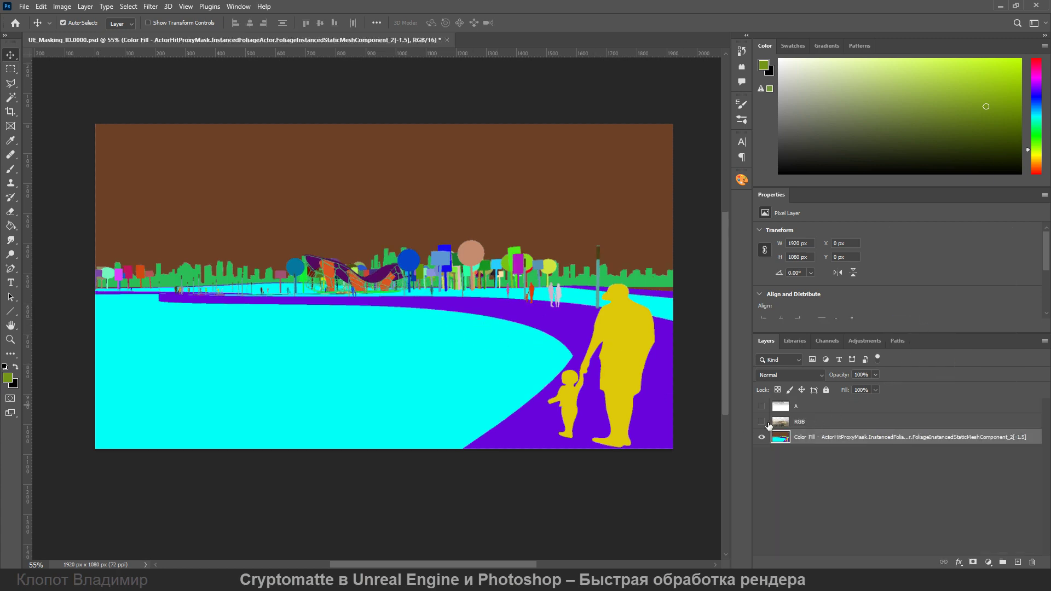
Magic-wand select the sky on the colour mask, then show and activate the RGB layer
click(761, 422)
click(761, 422)
key(w)
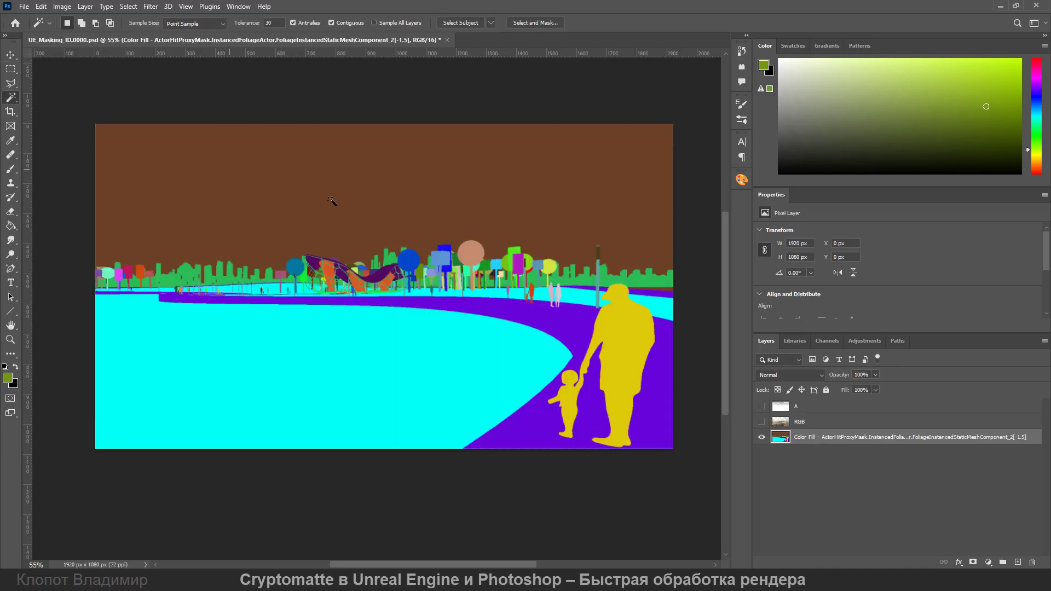
click(386, 202)
click(761, 422)
click(804, 421)
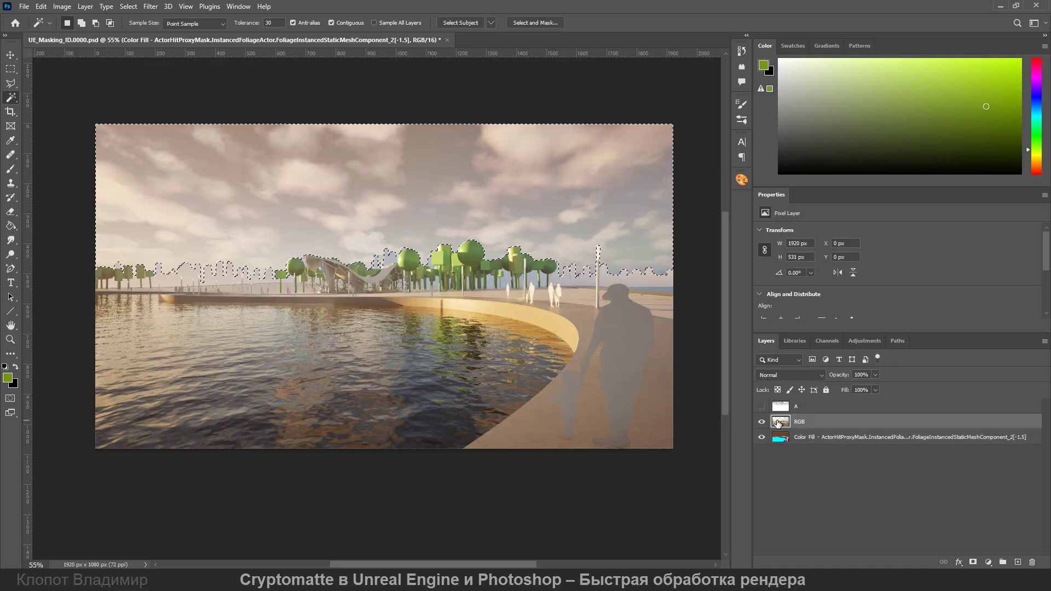
Add an Exposure adjustment with gamma 0.61, then hide it and the RGB render
click(987, 562)
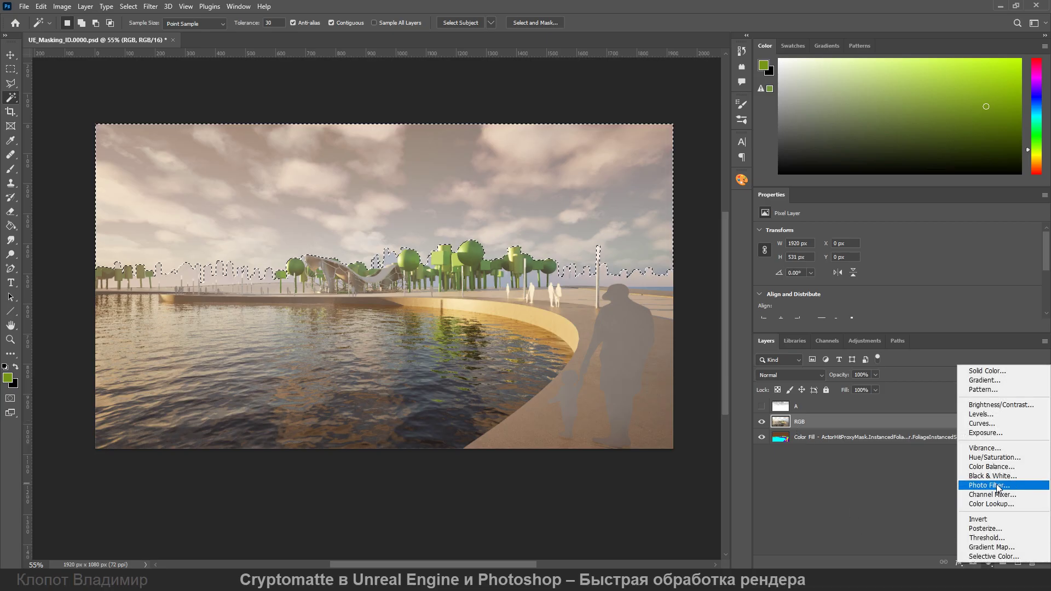
click(985, 432)
drag(905, 300, 943, 301)
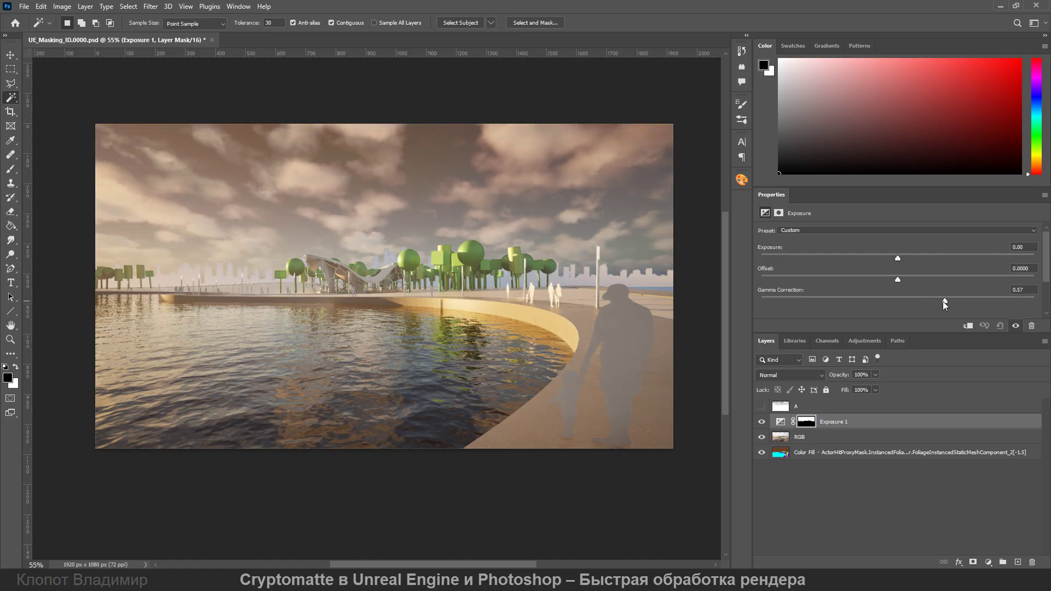
click(761, 422)
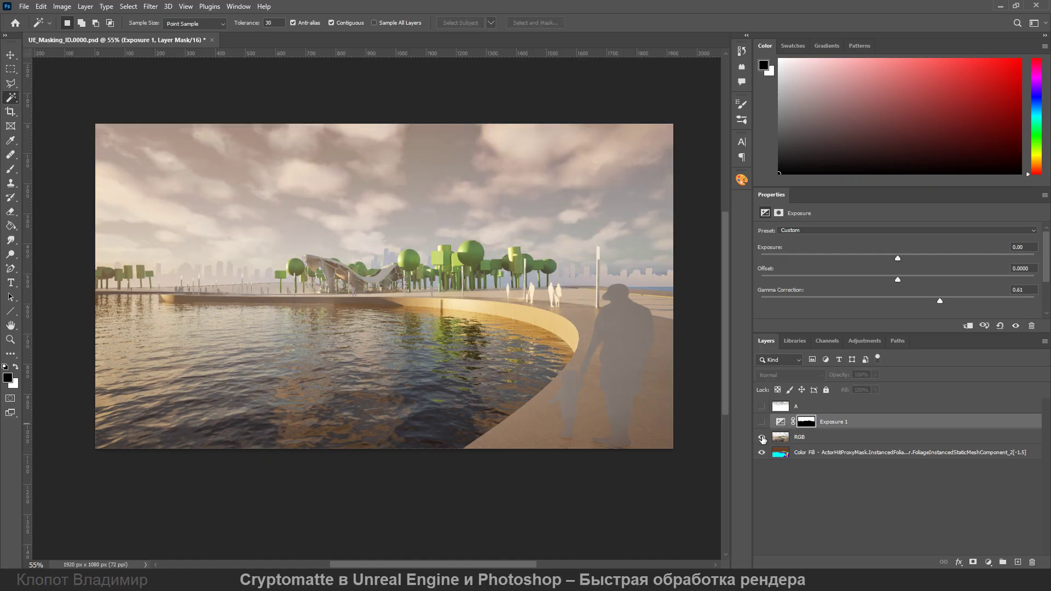
click(761, 437)
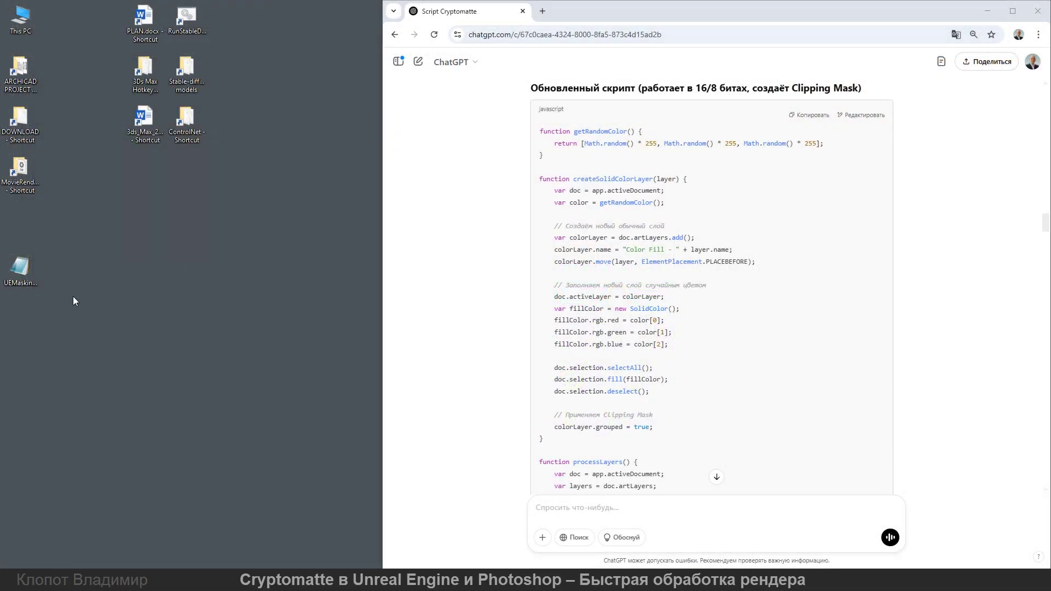
Create a new text document named Script on the desktop
right_click(74, 297)
mouse_move(131, 447)
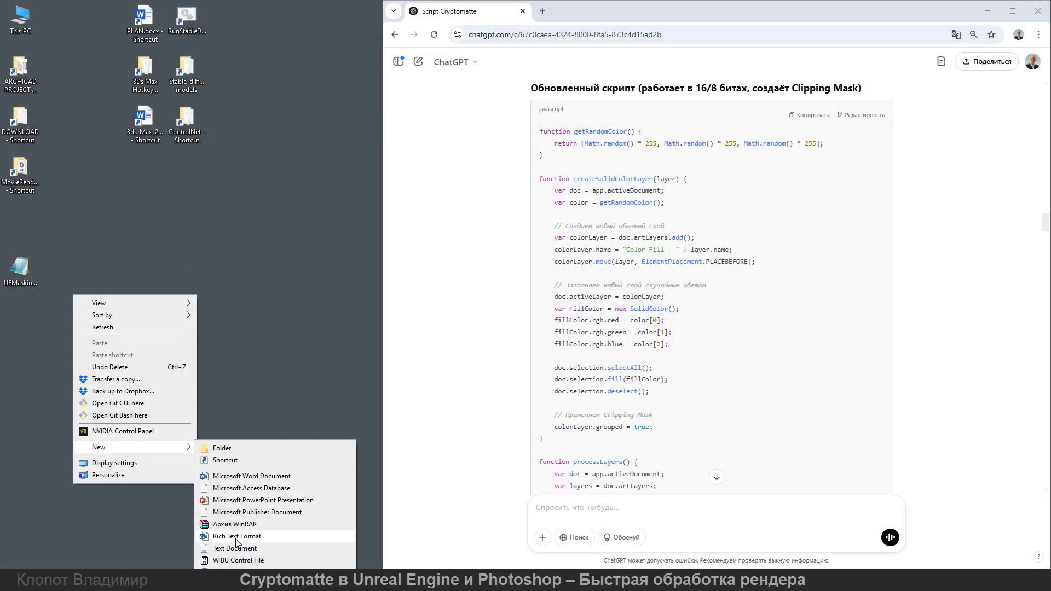
click(235, 545)
text(Sc)
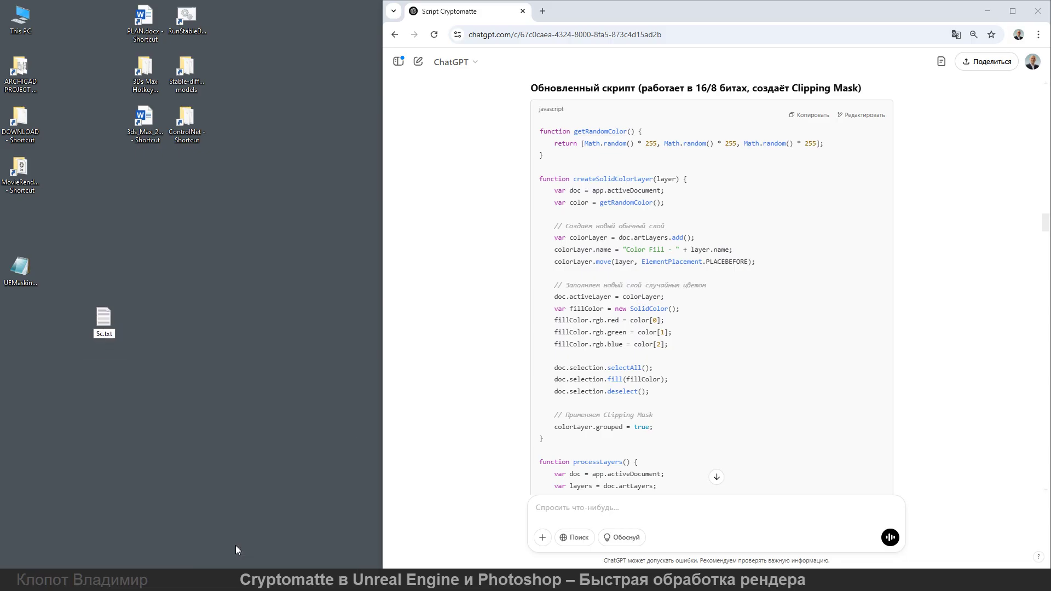
text(ript)
key(Return)
key(Return)
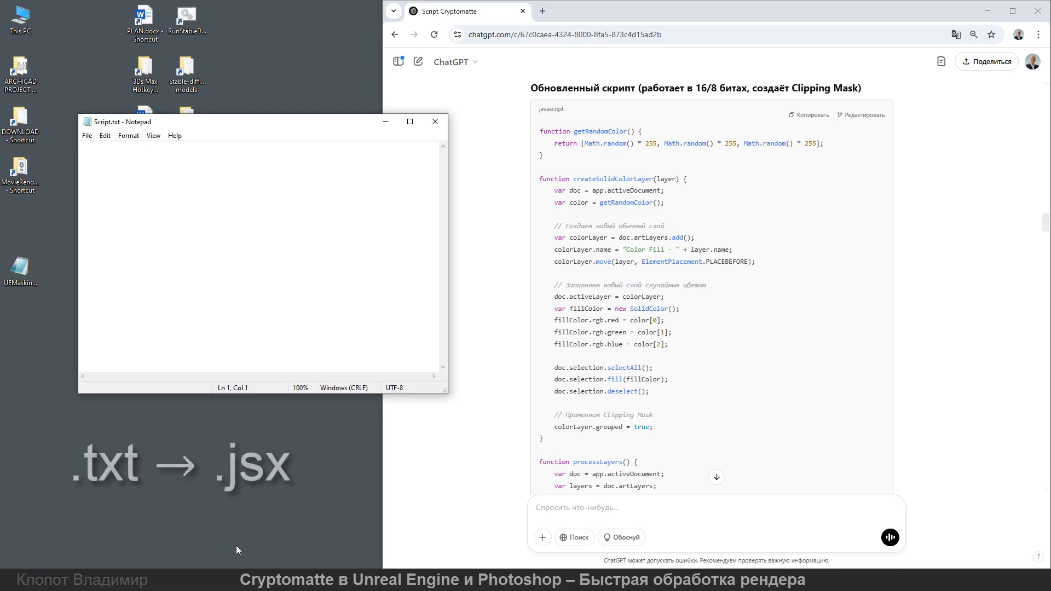
Paste the script copied from ChatGPT into Notepad and save the file
click(809, 115)
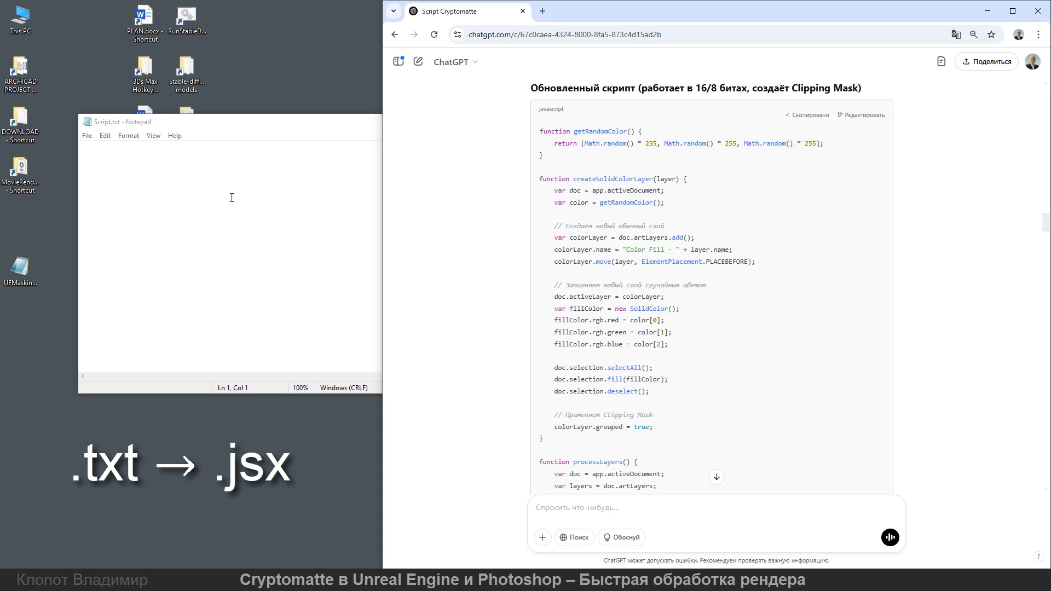
click(231, 198)
text(function getRandomColor() {     return [Math.random() * 255, Math.random() * 255, Math.random() * 255]; }  function createSolidColorLayer(layer) {     var doc = app.activeDocument;     var color = getRandomColor();      // Создаём новый обычный слой     var colorLayer = doc.artLayers.add();     colorLayer.name = "Color Fill - " + layer.name;     colorLayer.move(layer, ElementPlacement.PLACEBEFORE);      // Заполняем новый слой случайным цветом     doc.activeLayer = colorLayer;     var fillColor = new SolidColor();     fillColor.rgb.red = color[0];     fillColor.rgb.green = color[1];     fillColor.rgb.blue = color[2];      doc.selection.selectAll();     doc.selection.fill(fillColor);     doc.selection.deselect();      // Применяем Clipping Mask     colorLayer.grouped = true; }  function processLayers() {     var doc = app.activeDocument;     var layers = doc.artLayers;      for (var i = layers.length - 1; i >= 0; i--) {         var layer = layers[i];         if (!layer.isBackgroundLayer) {             createSolidColorLayer(layer);         }     } }  app.activeDocument.suspendHistory("Random Color Fill", "processLayers()");)
click(86, 135)
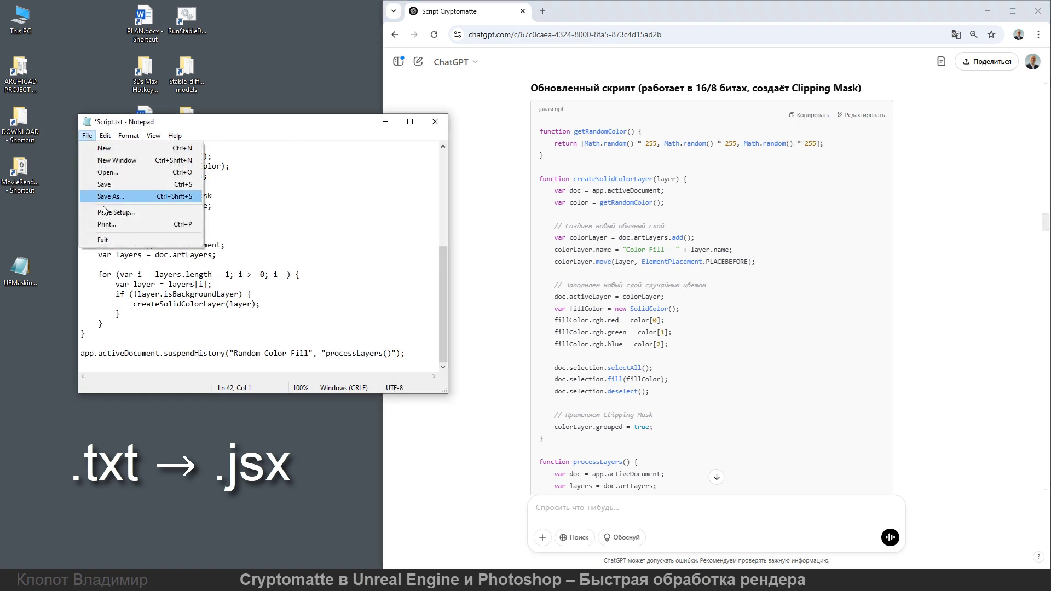
click(104, 184)
click(435, 122)
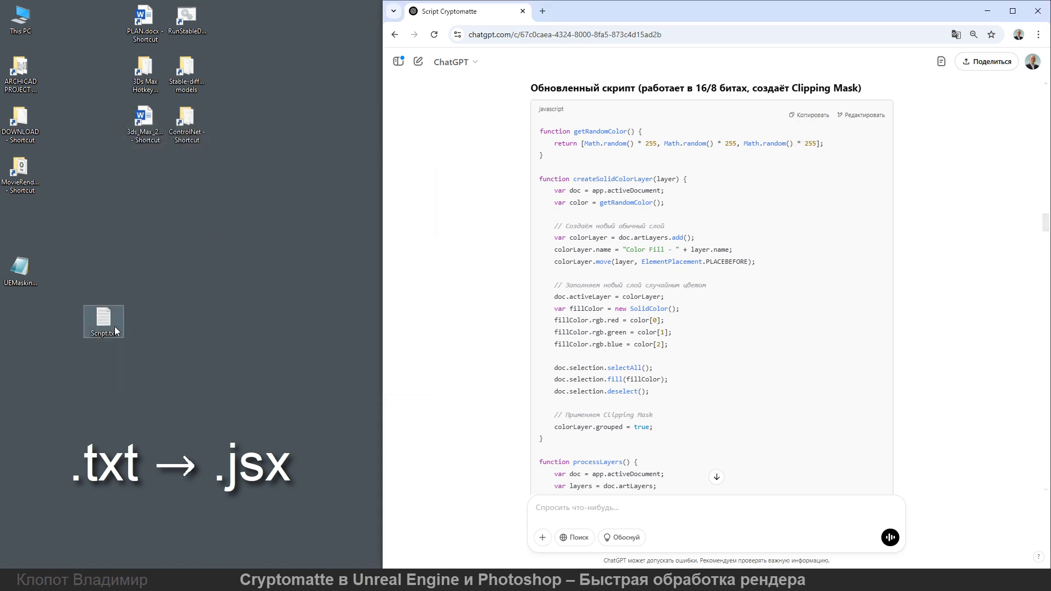
Change the file's extension to .jsx, accepting the rename warning
click(110, 333)
double_click(113, 334)
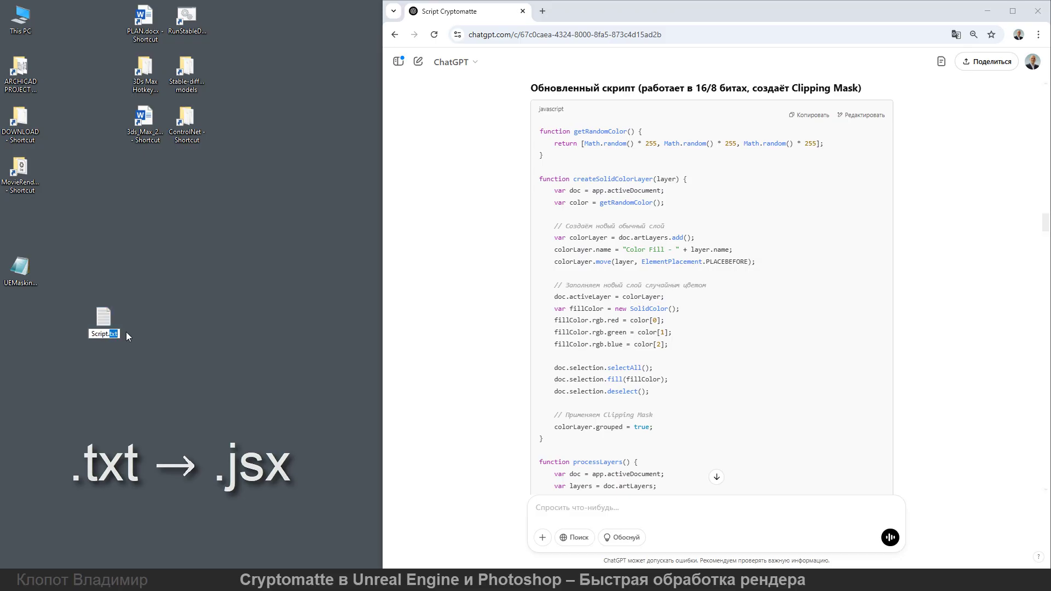
text(jsx)
key(Return)
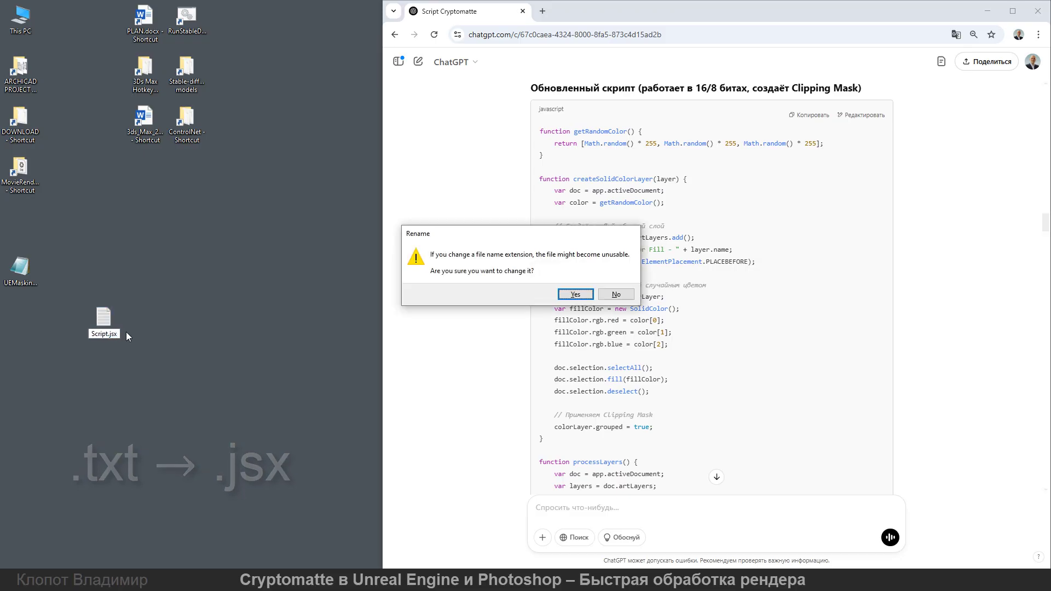
drag(438, 234, 92, 376)
click(218, 438)
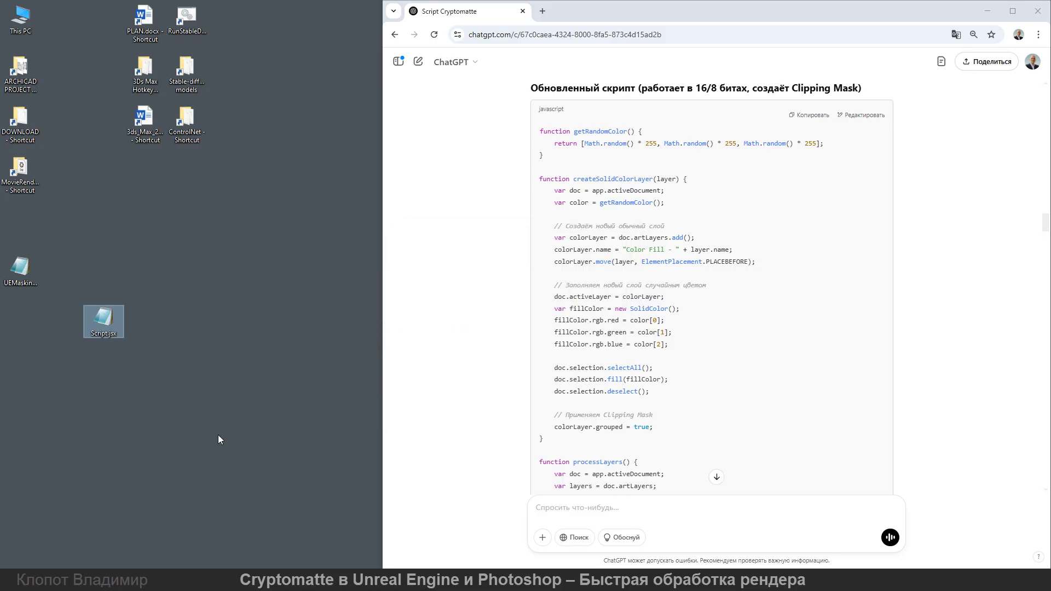
click(60, 286)
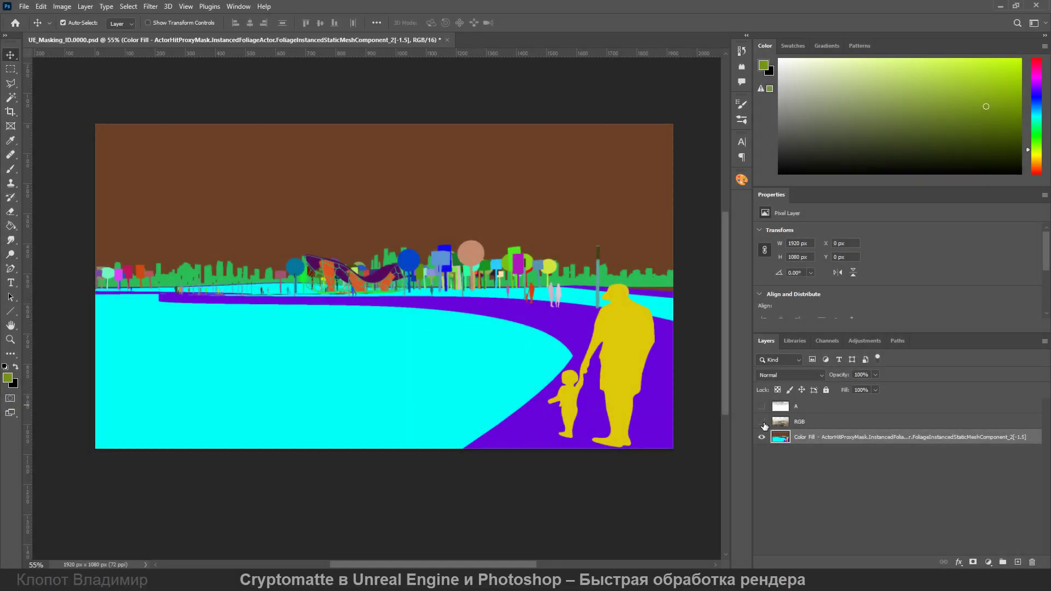
Magic-wand select the brown sky on the Color Fill layer, then show and activate RGB
click(762, 422)
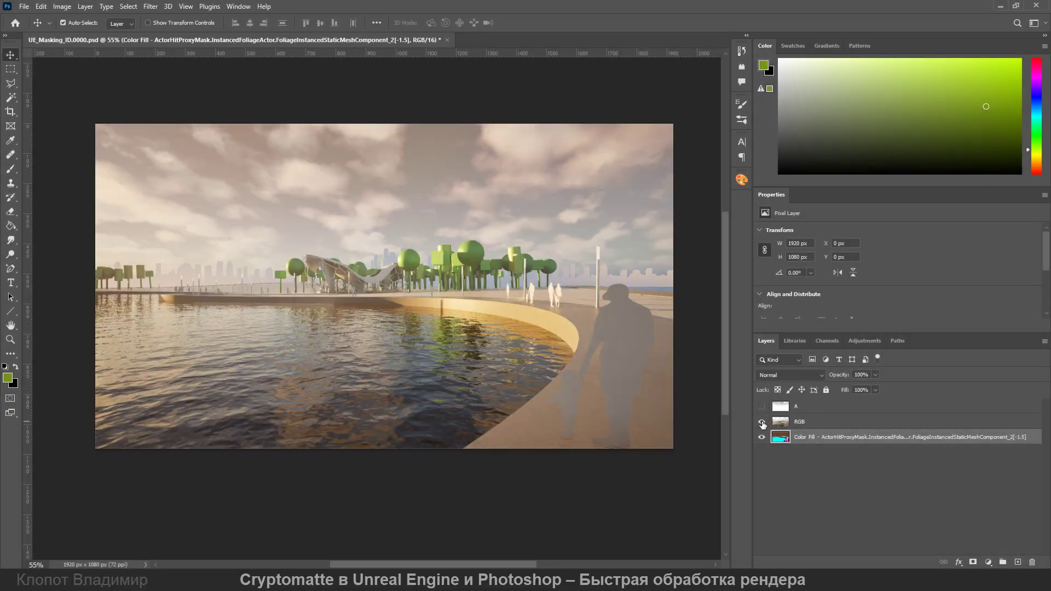
click(761, 421)
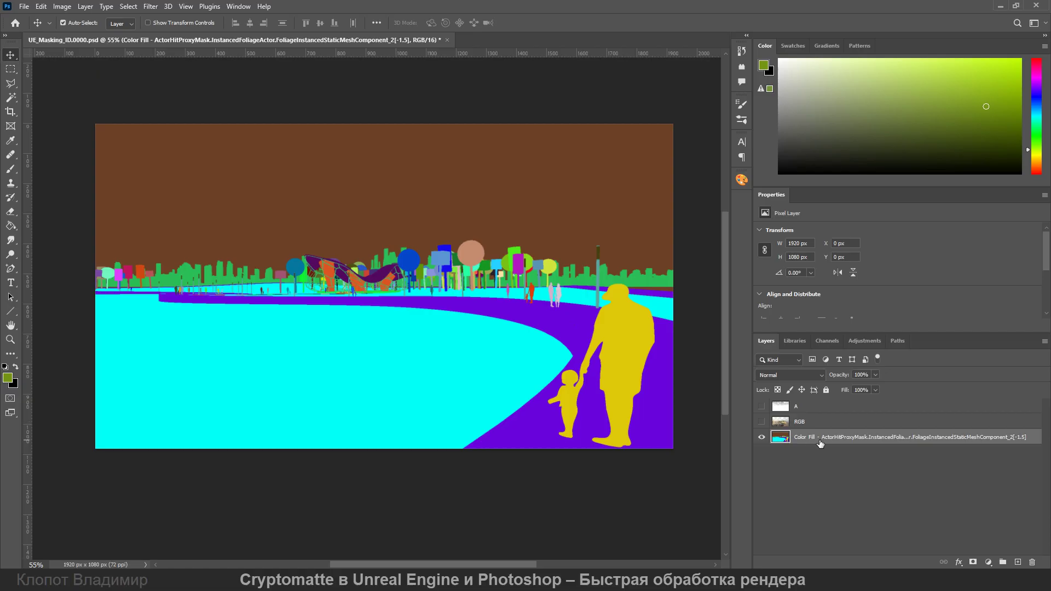
click(10, 98)
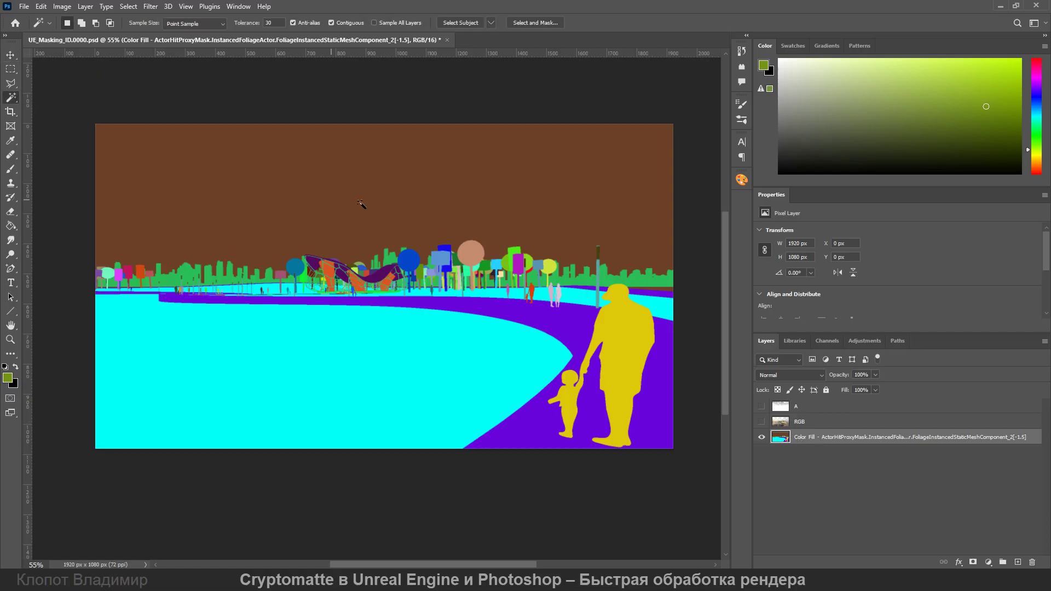
click(386, 203)
click(761, 421)
click(805, 422)
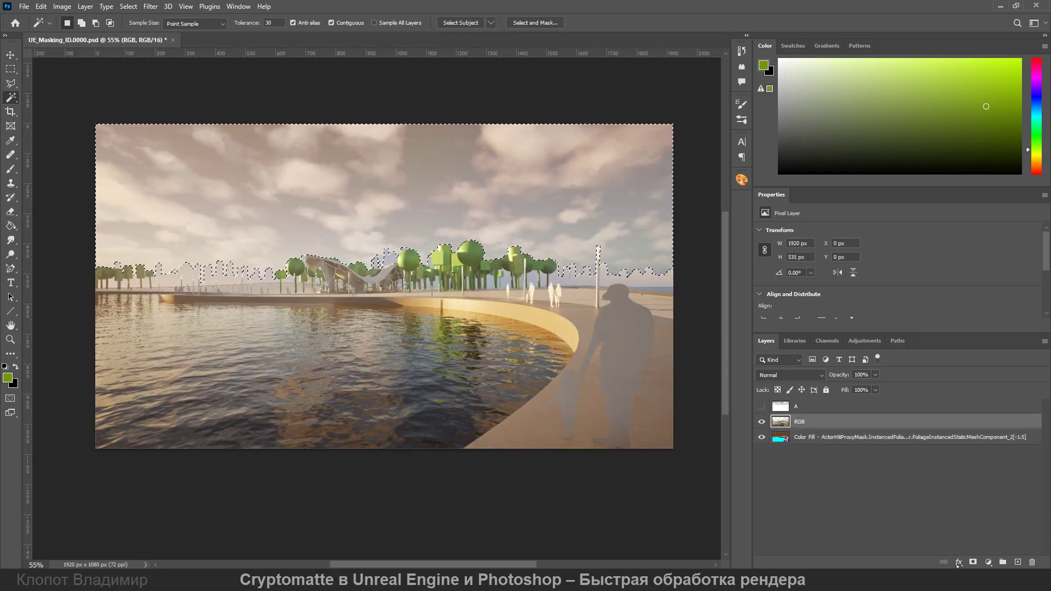
Add an Exposure adjustment masked to the sky with gamma lowered to 0.61
click(988, 562)
click(986, 435)
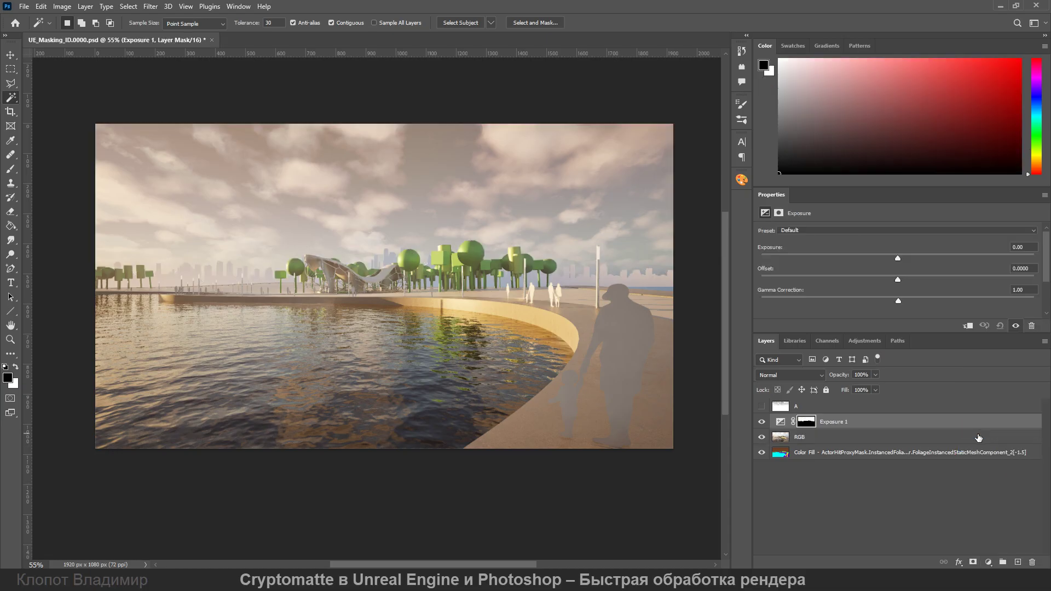
drag(898, 300, 940, 301)
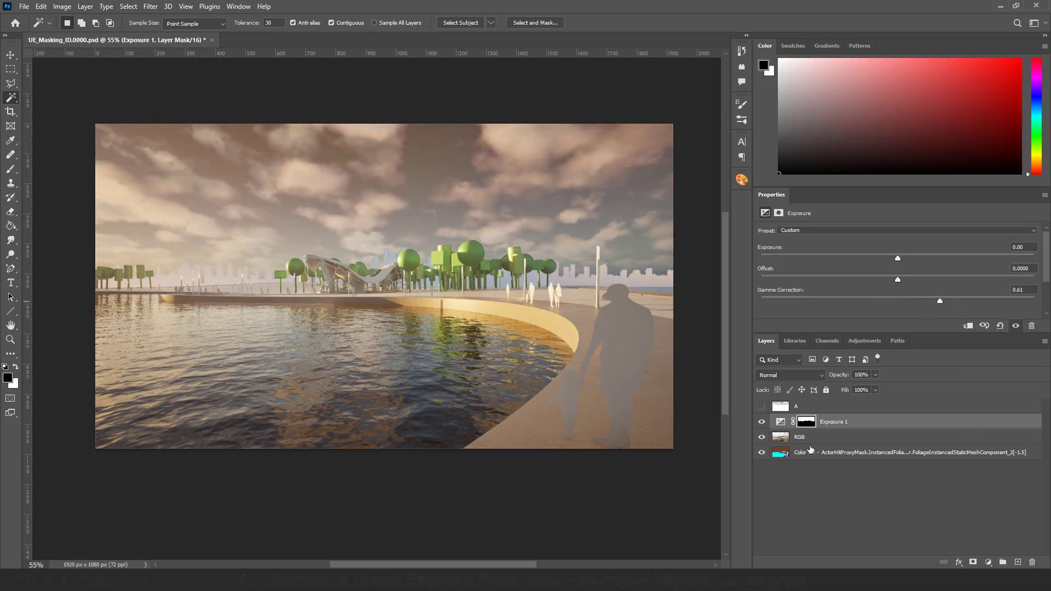